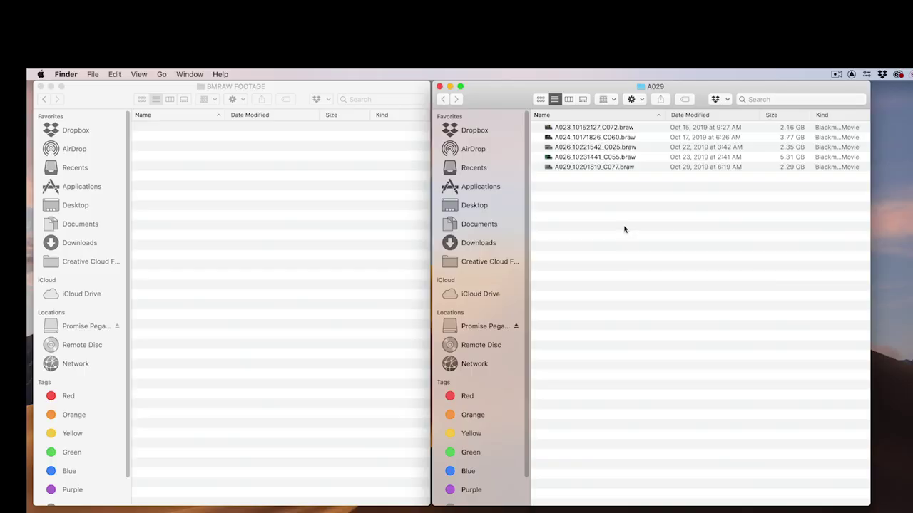
# Select all five .braw clips in A029 and paste them into the BMRAW FOOTAGE folder.
pyautogui.press('super+a')
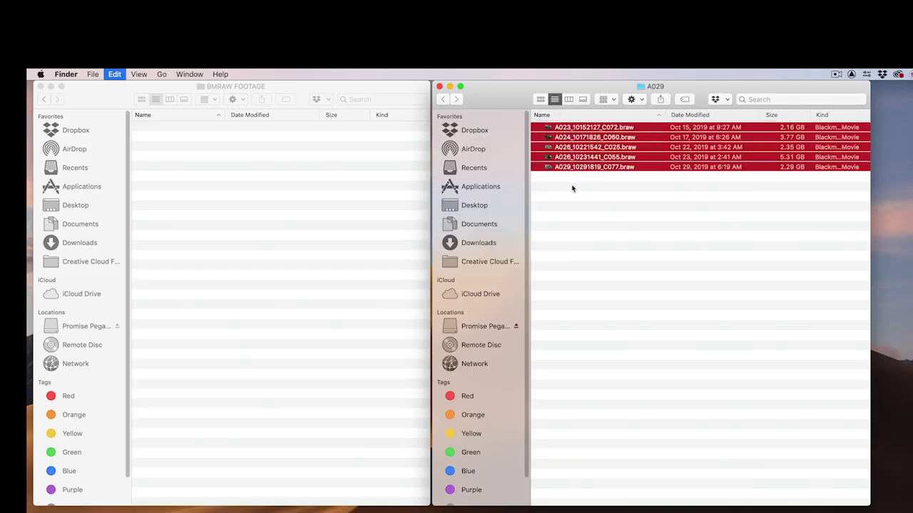
pyautogui.click(244, 189)
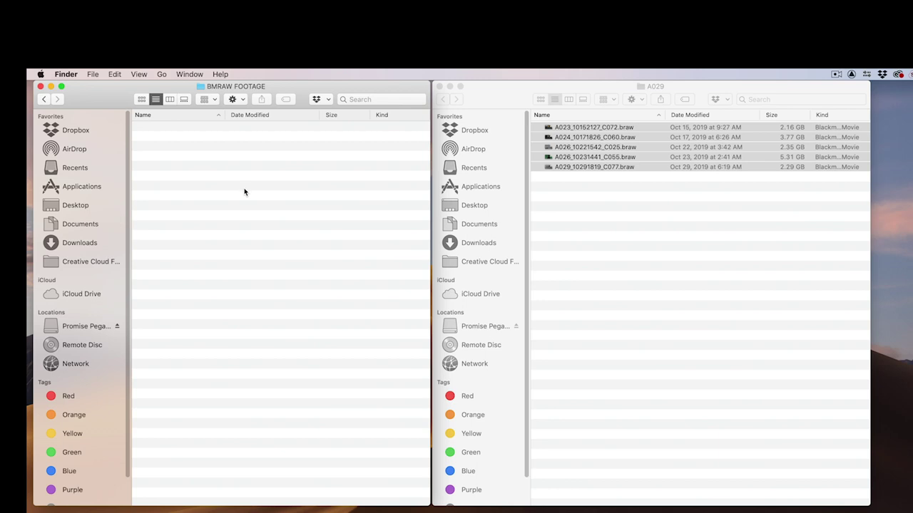
pyautogui.press('super+v')
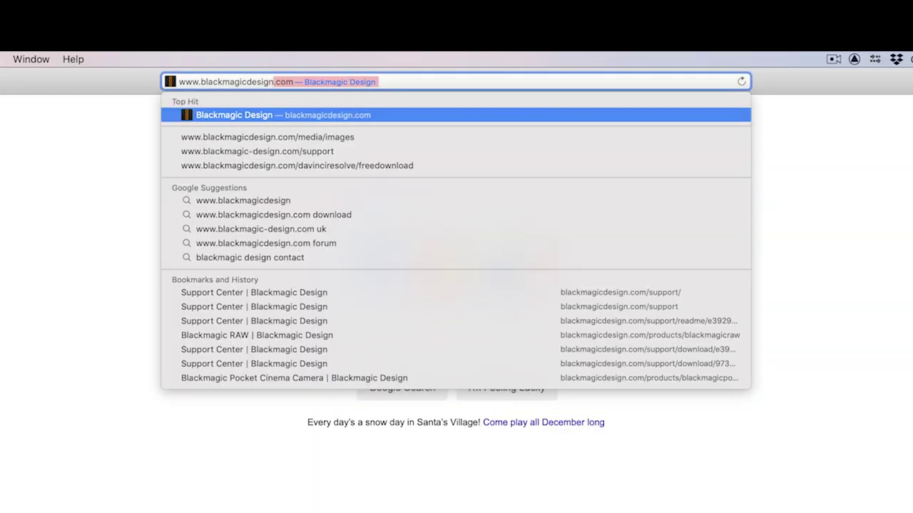
# Load blackmagicdesign.com/support and start the Mac OS X download of Blackmagic RAW 1.6.
pyautogui.write('.com/')
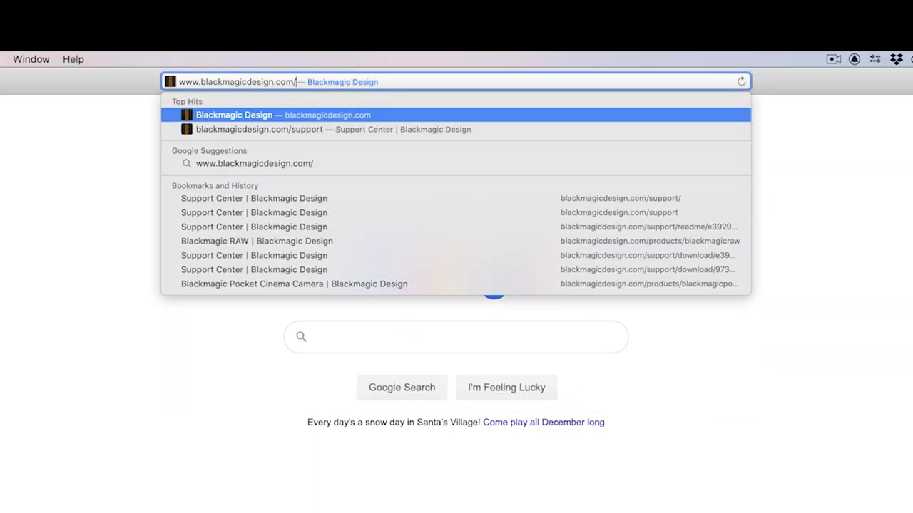
pyautogui.write('suppor')
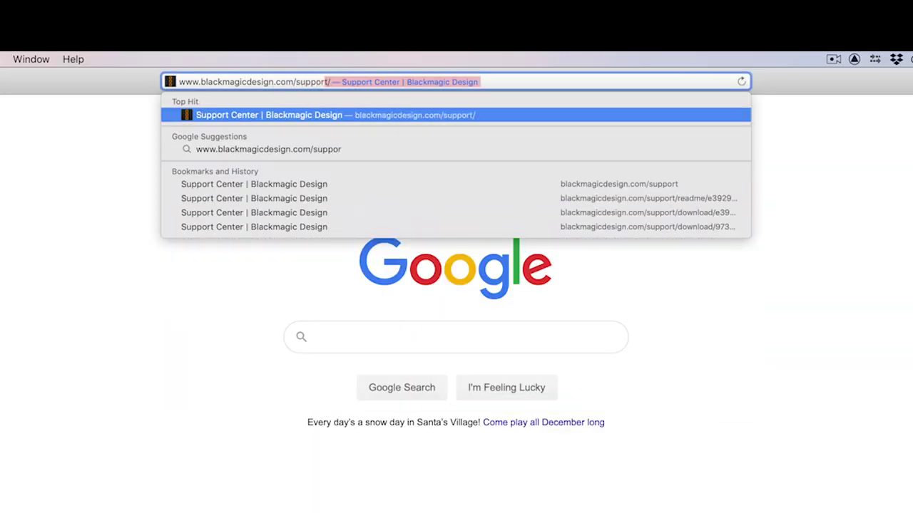
pyautogui.write('t')
pyautogui.press('Return')
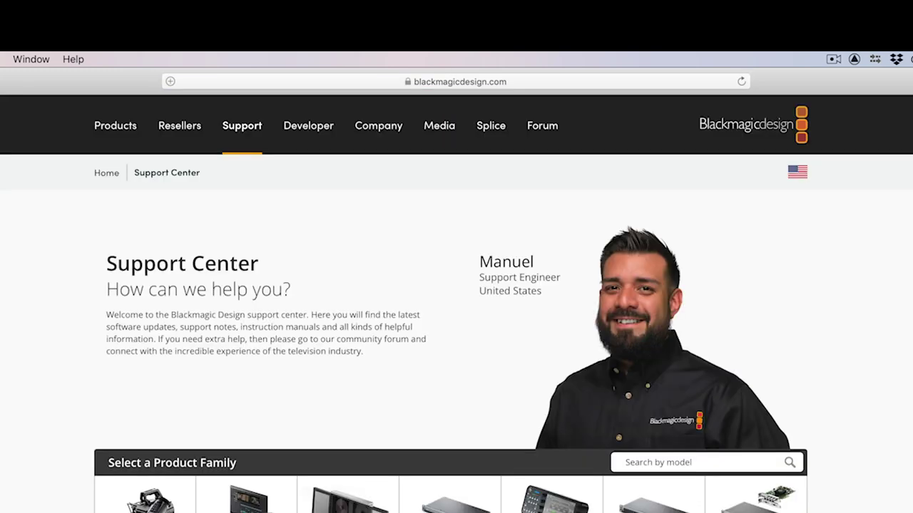
pyautogui.scroll(-5, 459, 266)
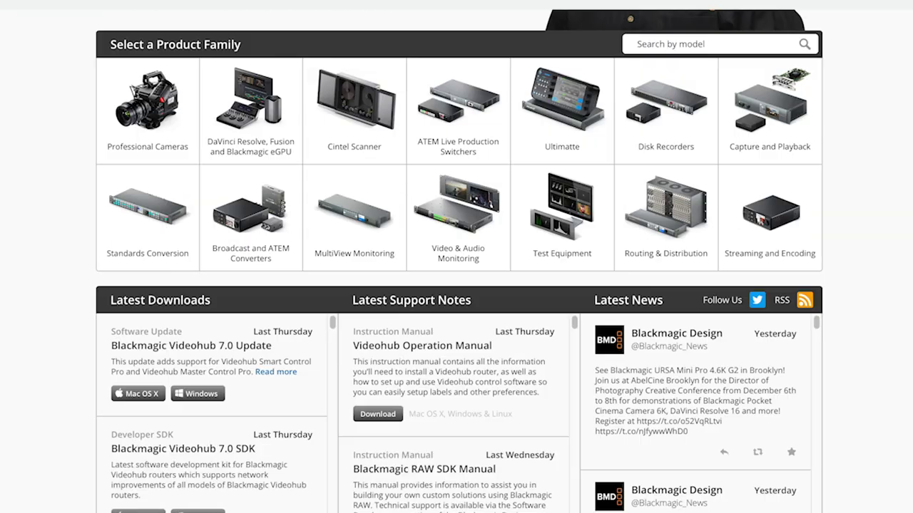
pyautogui.scroll(-3, 460, 266)
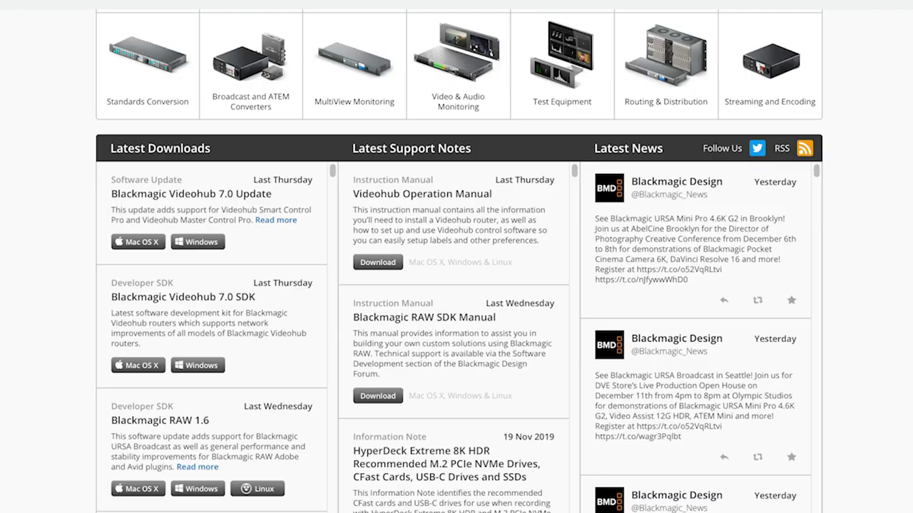
pyautogui.scroll(-3, 459, 266)
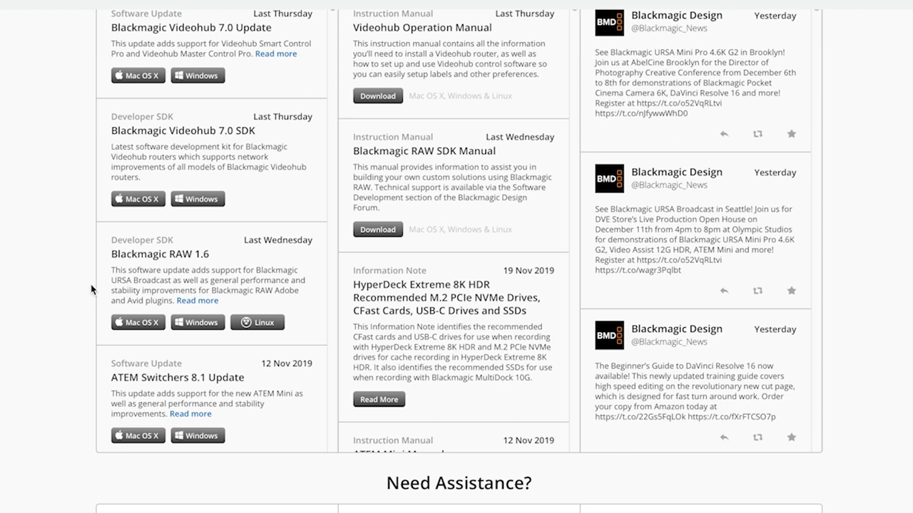
pyautogui.click(140, 323)
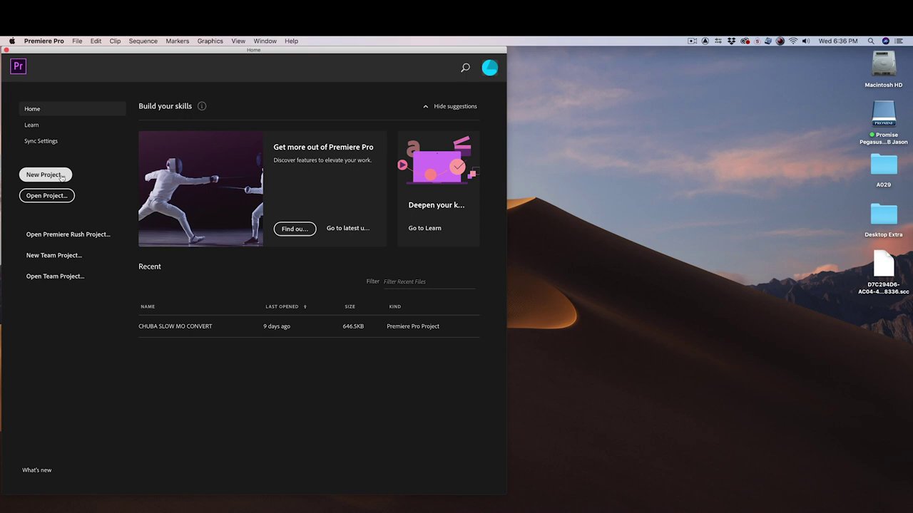
# Create project 'BMRAW TUTORIAL PREMIERE PROJECT' in 000 BMRAW GRADING TUTORIAL ELEMENTS on the Promise Pegasus drive.
pyautogui.click(62, 175)
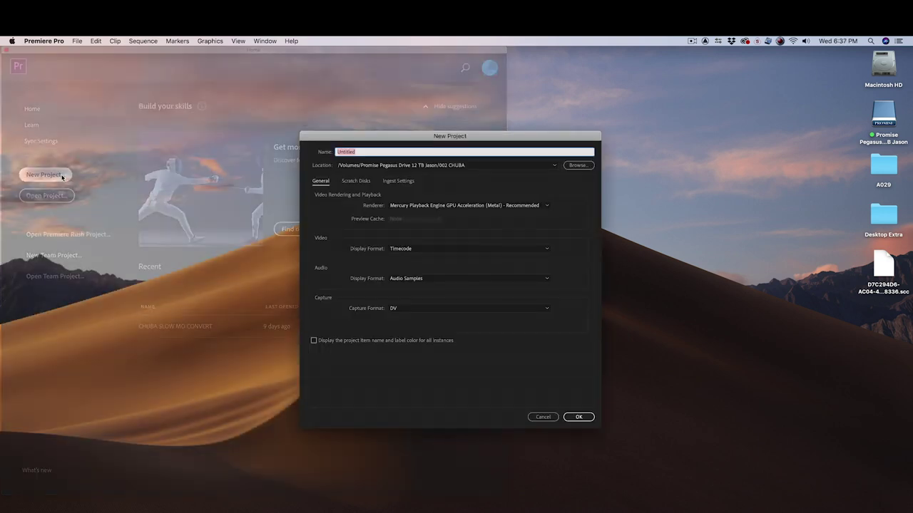
pyautogui.write('BMRAW TUTORIAL PREMIERE')
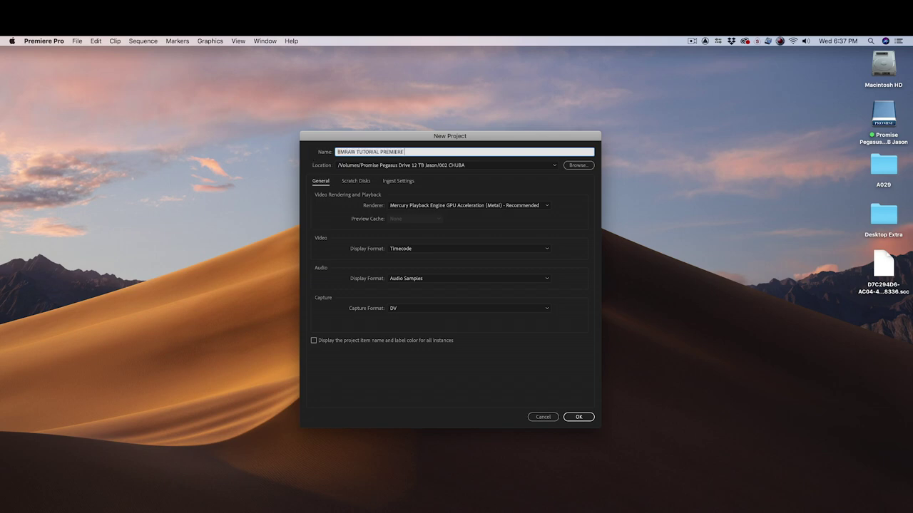
pyautogui.write(' PROJECT')
pyautogui.click(582, 165)
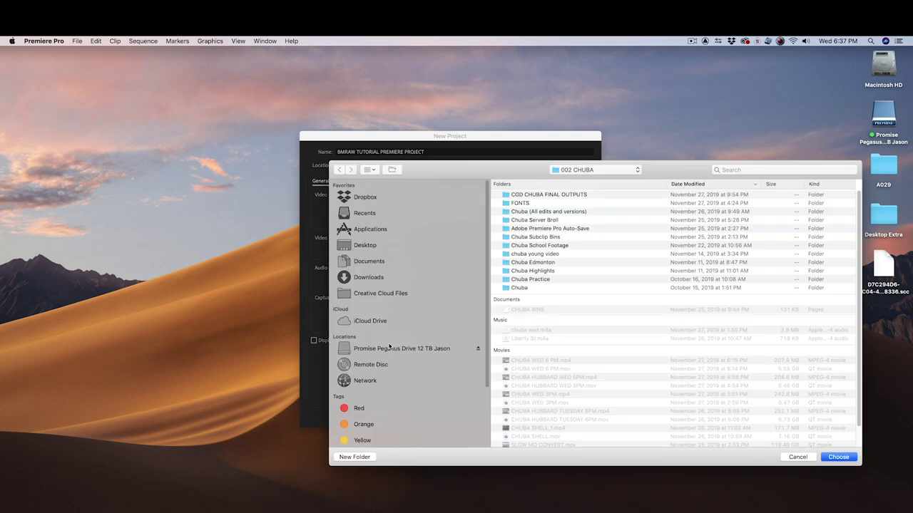
pyautogui.click(391, 348)
pyautogui.doubleClick(536, 196)
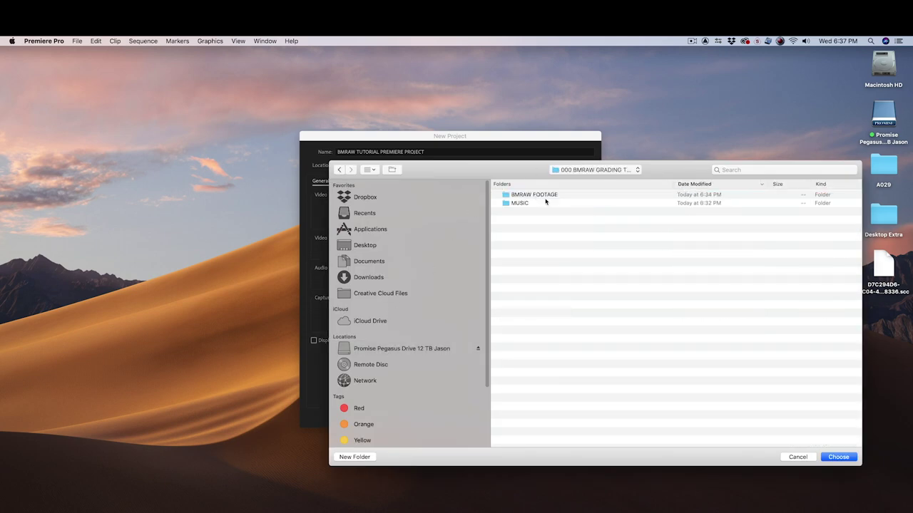
pyautogui.click(839, 458)
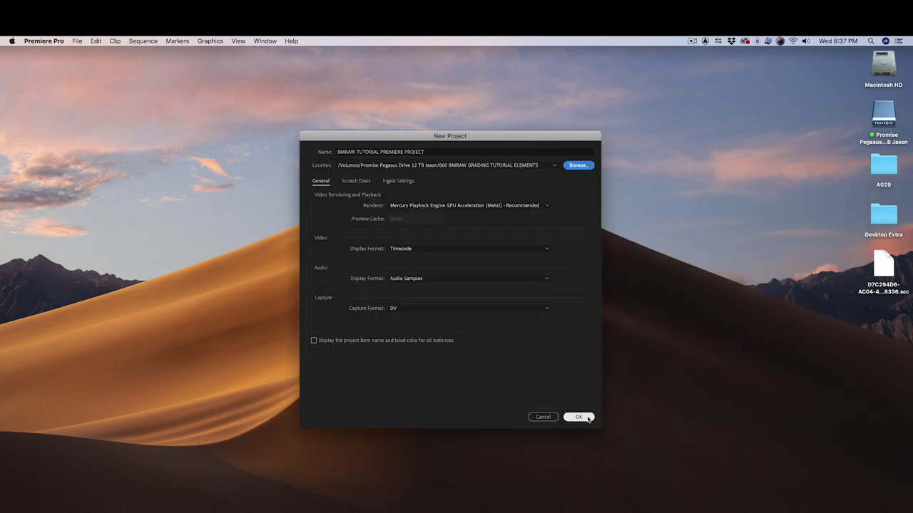
pyautogui.click(587, 418)
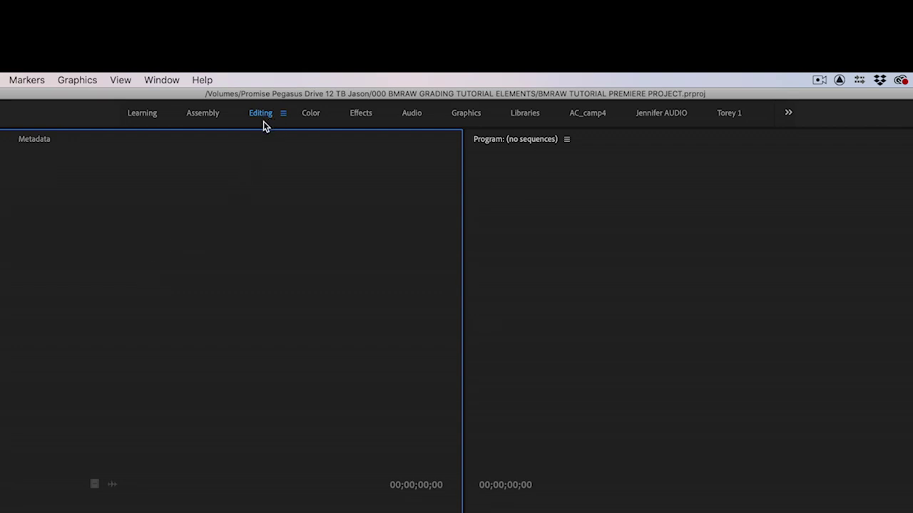
# Import the BMRAW FOOTAGE folder into the project through File > Import.
pyautogui.click(157, 80)
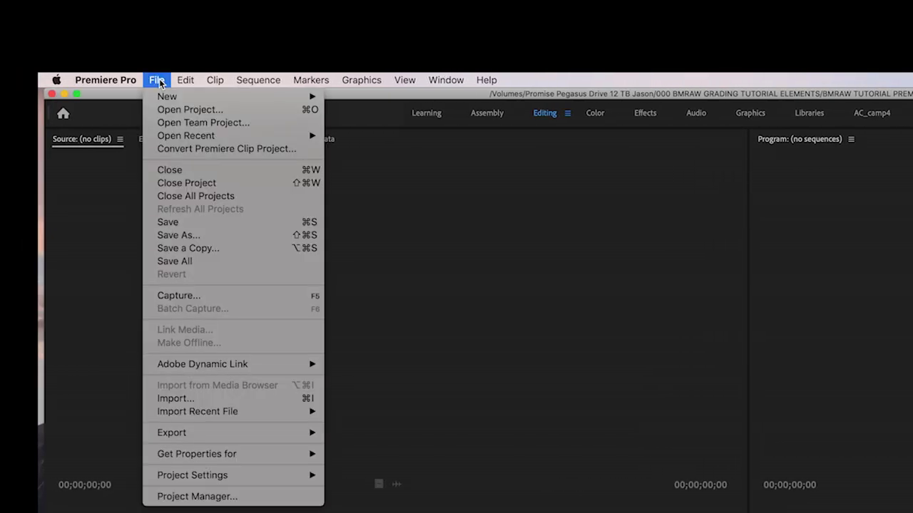
pyautogui.click(257, 399)
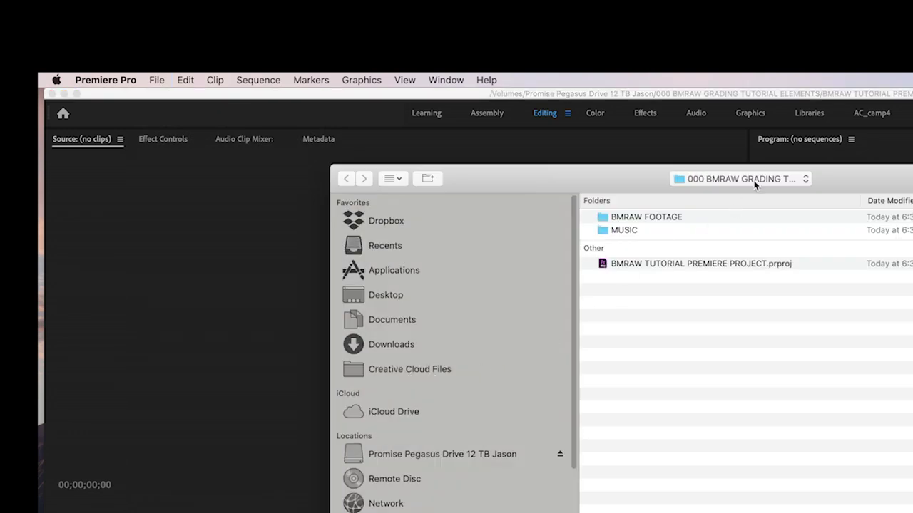
pyautogui.click(672, 218)
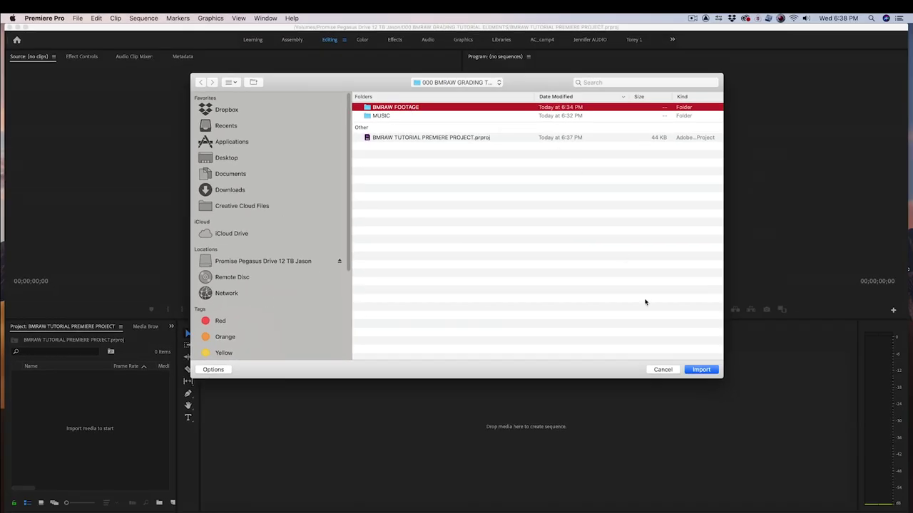
pyautogui.click(700, 369)
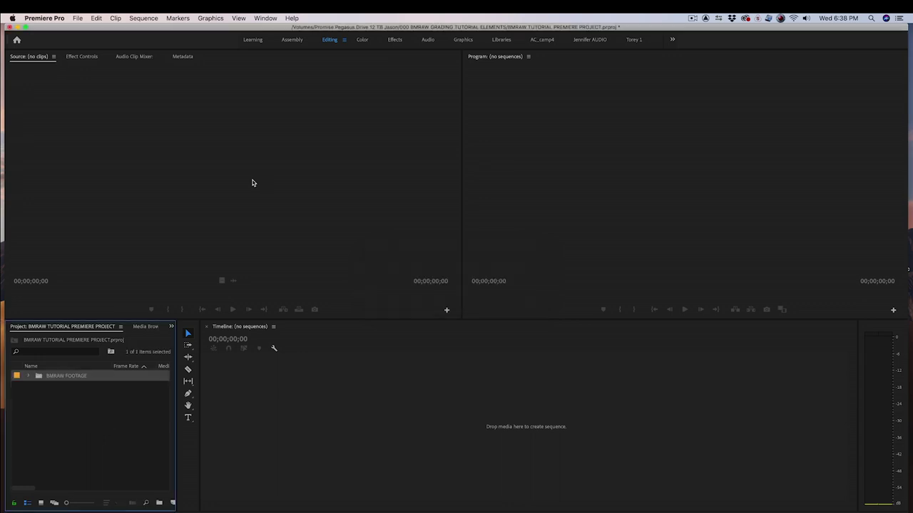
# Import the MUSIC folder from 000 BMRAW GRADING TUTORIAL ELEMENTS through the Project panel's Import.
pyautogui.click(83, 427)
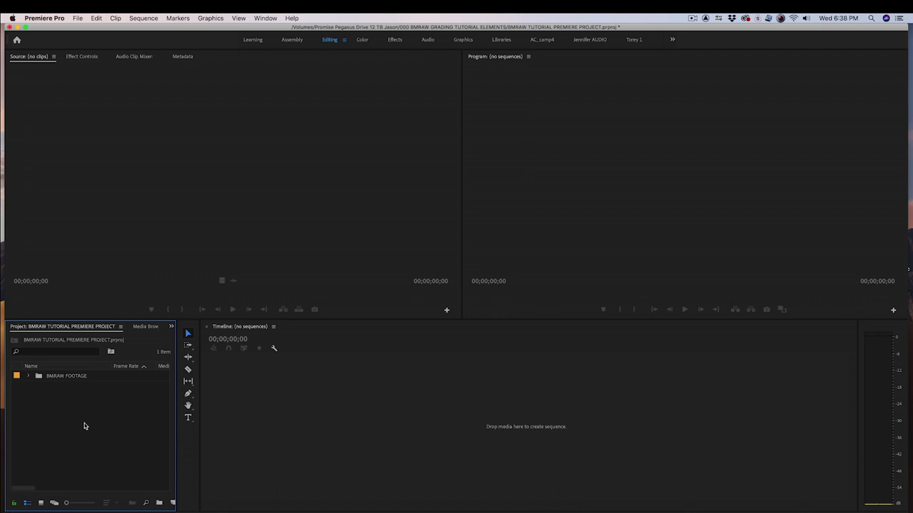
pyautogui.rightClick(84, 426)
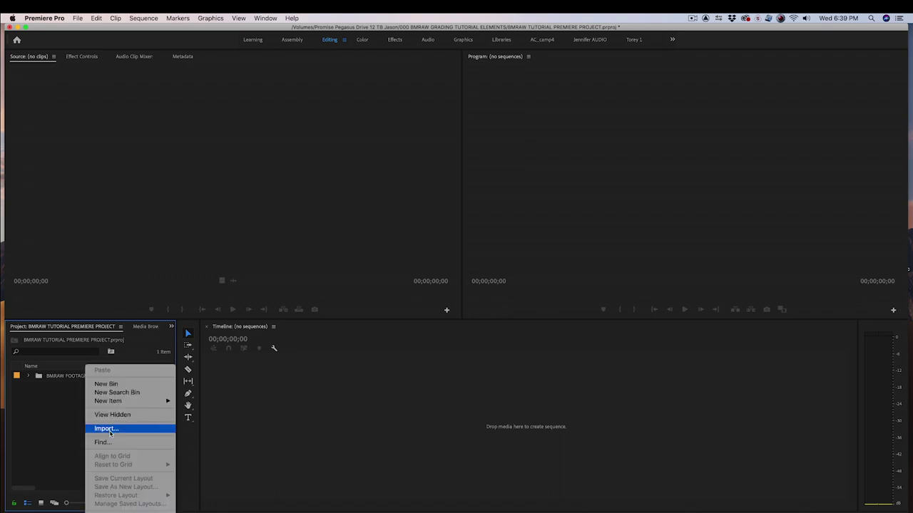
pyautogui.click(105, 429)
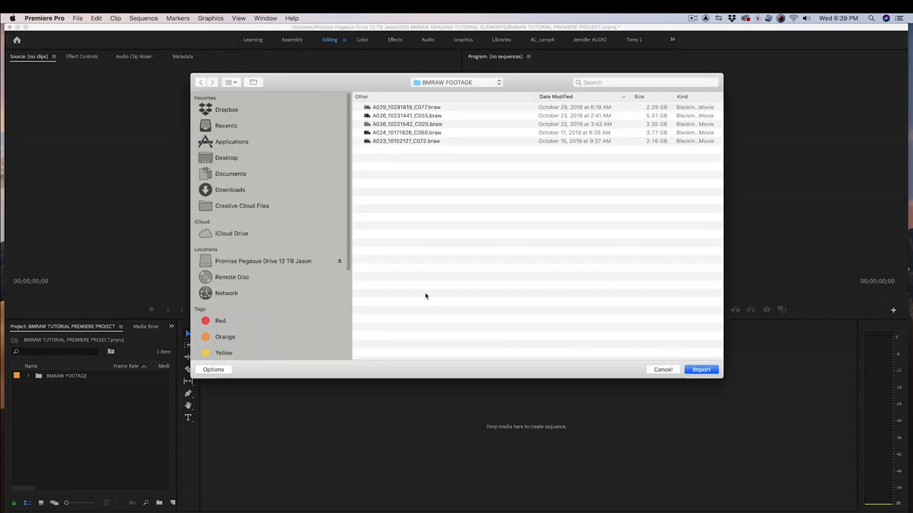
pyautogui.click(491, 84)
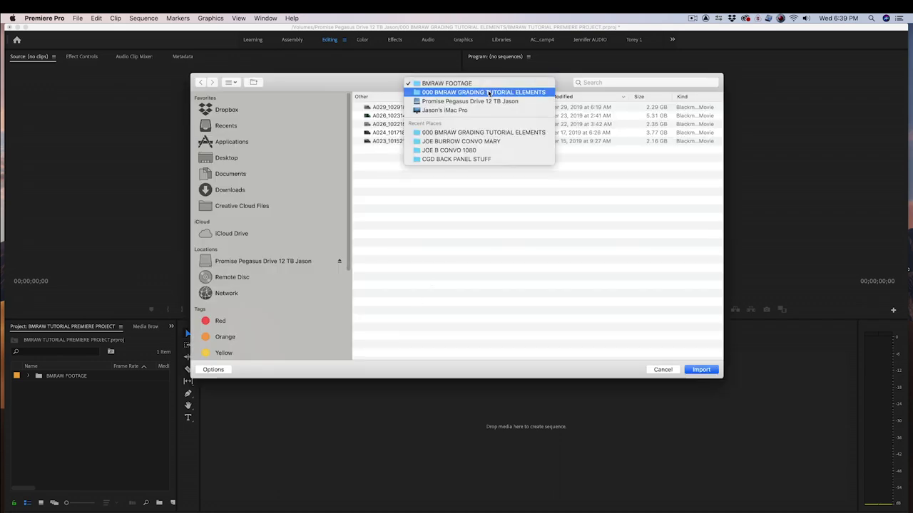
pyautogui.click(489, 93)
pyautogui.click(385, 117)
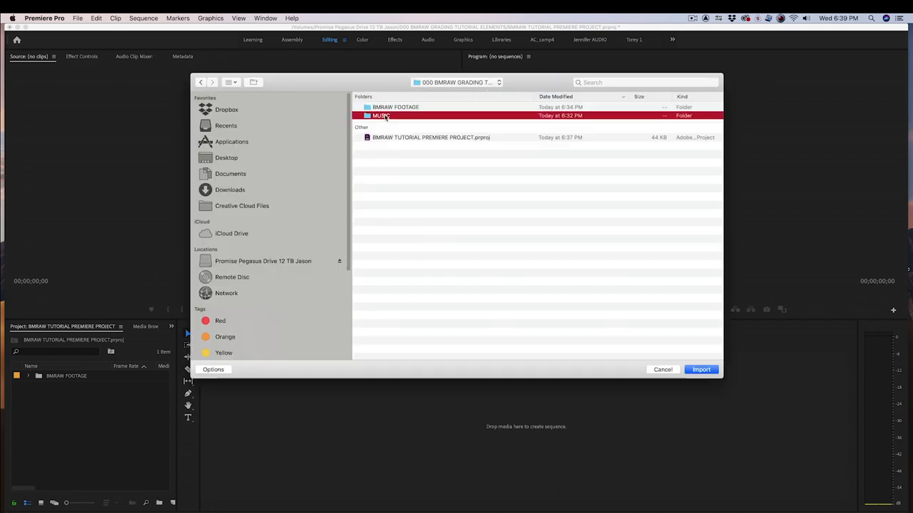
pyautogui.click(700, 370)
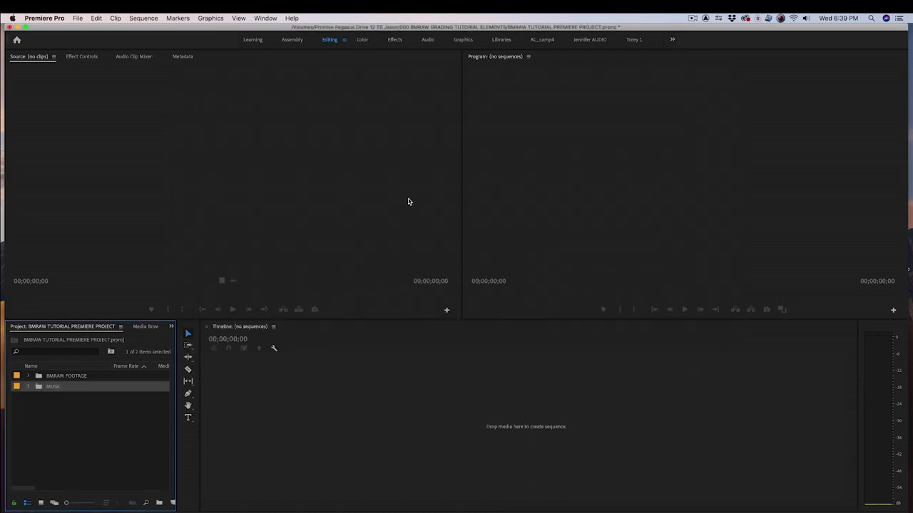
# Create a sequence from the A023_10152127_C072 clip in the BMRAW FOOTAGE bin.
pyautogui.click(28, 376)
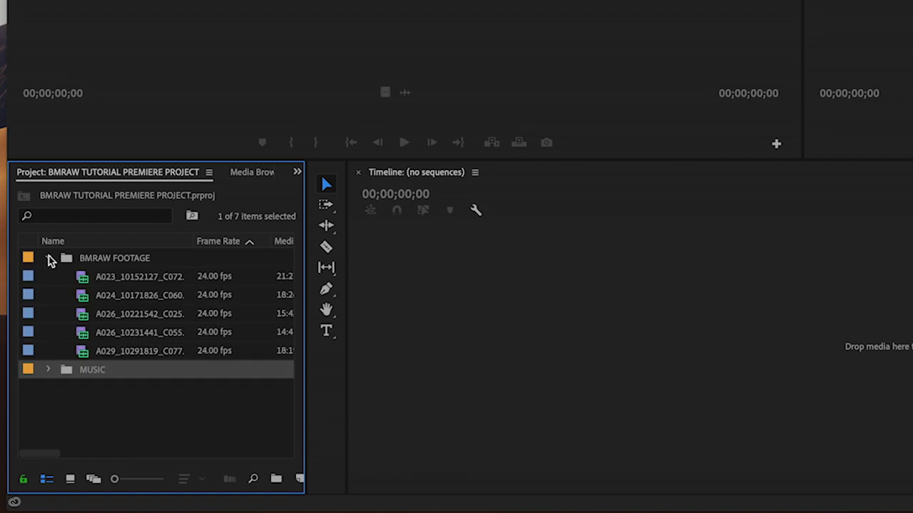
pyautogui.click(78, 278)
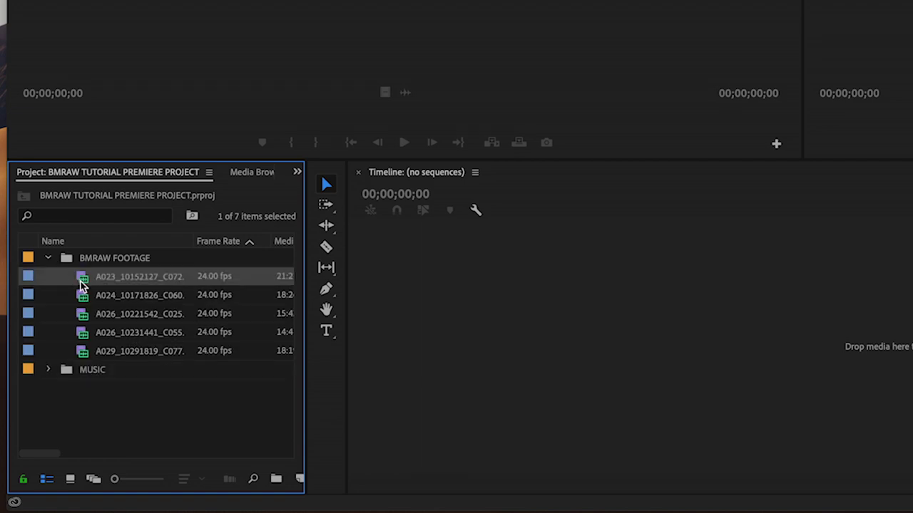
pyautogui.moveTo(80, 284); pyautogui.dragTo(601, 325)
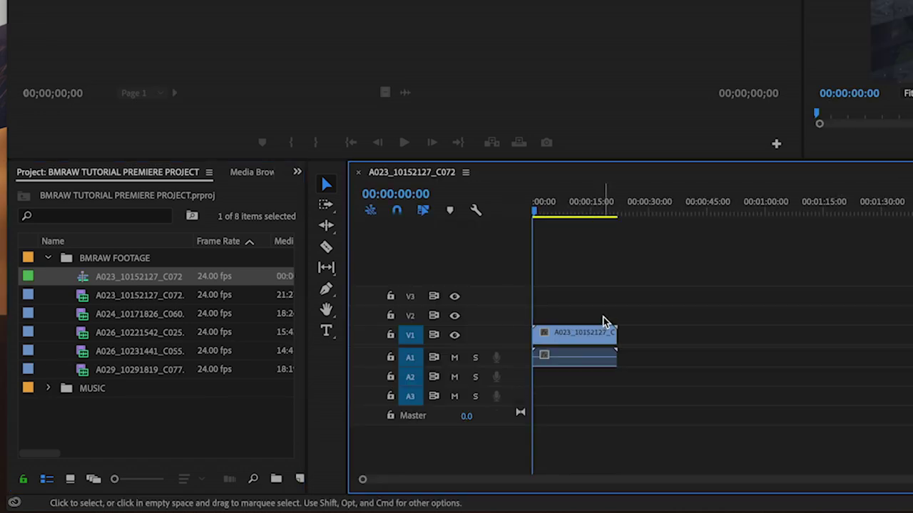
pyautogui.click(138, 431)
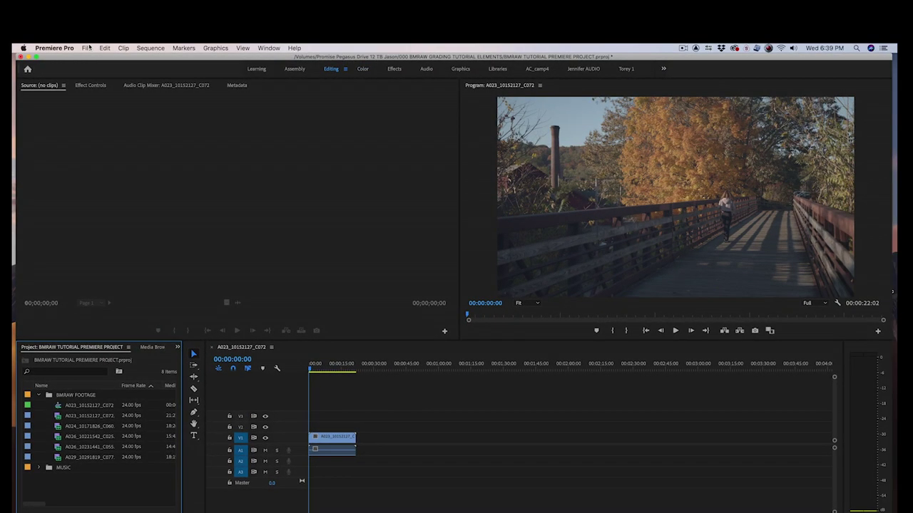
# Add a new 6144×3456, 24 fps adjustment layer via File > New > Adjustment Layer.
pyautogui.click(87, 48)
pyautogui.moveTo(93, 58)
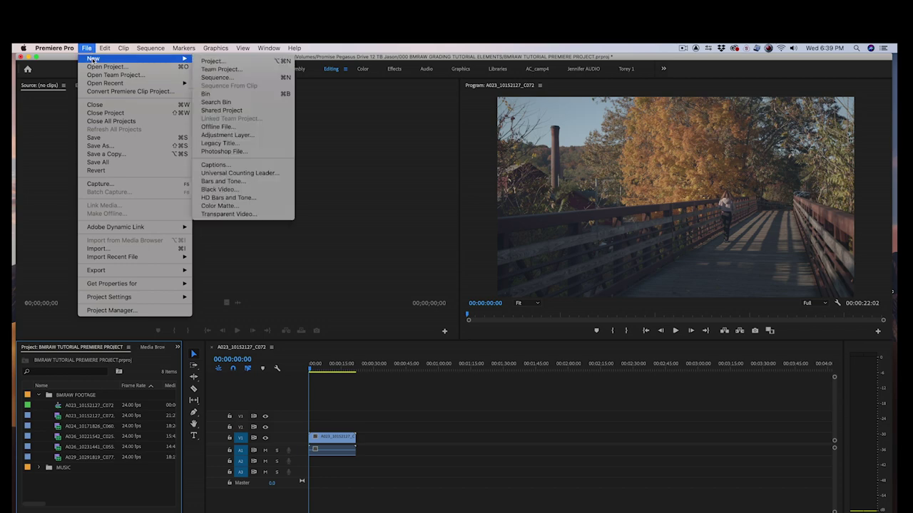
pyautogui.click(251, 136)
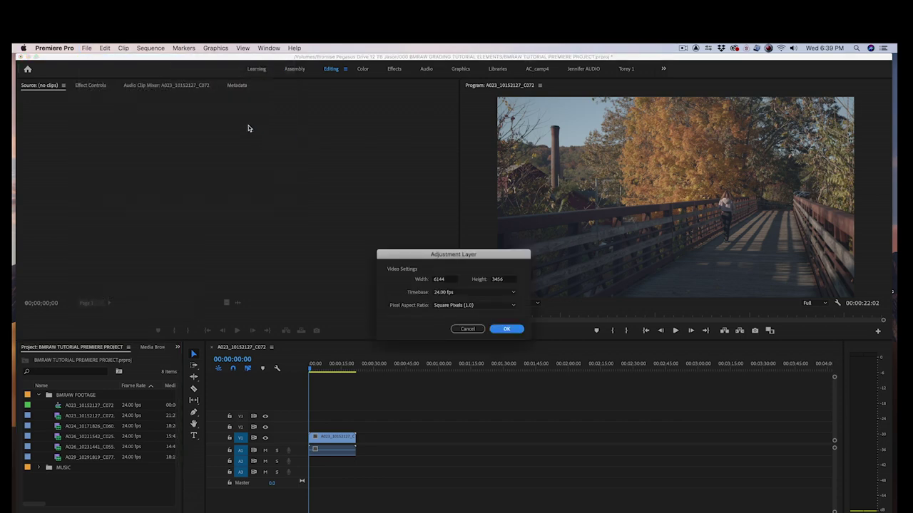
pyautogui.click(507, 331)
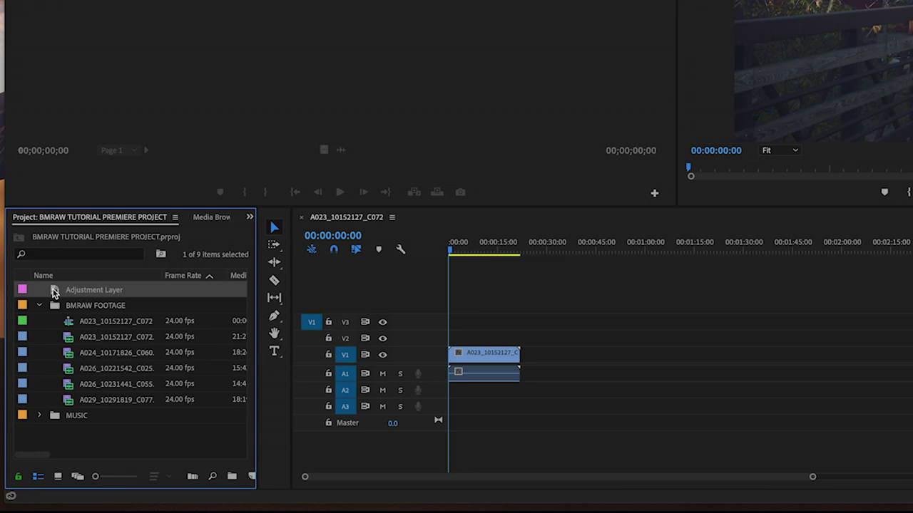
# Place the adjustment layer on V2 above the clip and stretch it to 00:02:56:19.
pyautogui.moveTo(55, 294); pyautogui.dragTo(453, 347)
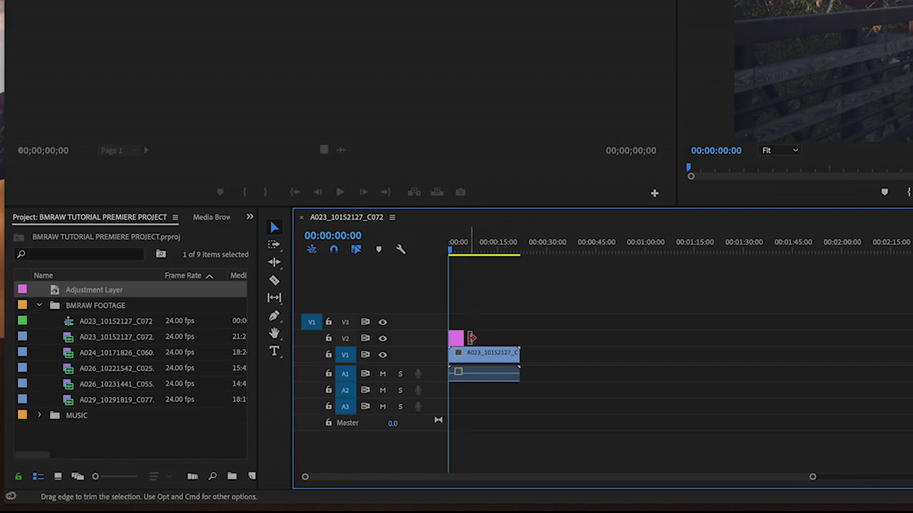
pyautogui.moveTo(471, 338); pyautogui.dragTo(912, 338)
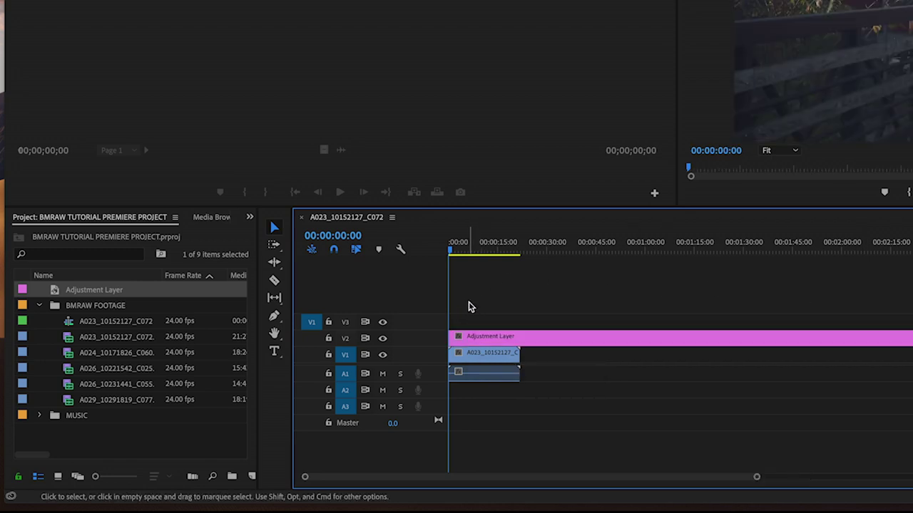
pyautogui.click(465, 338)
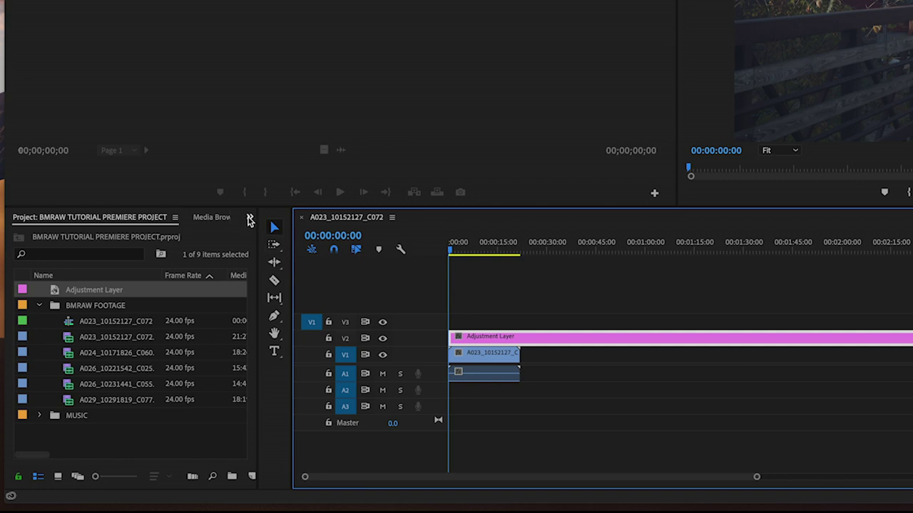
pyautogui.click(250, 218)
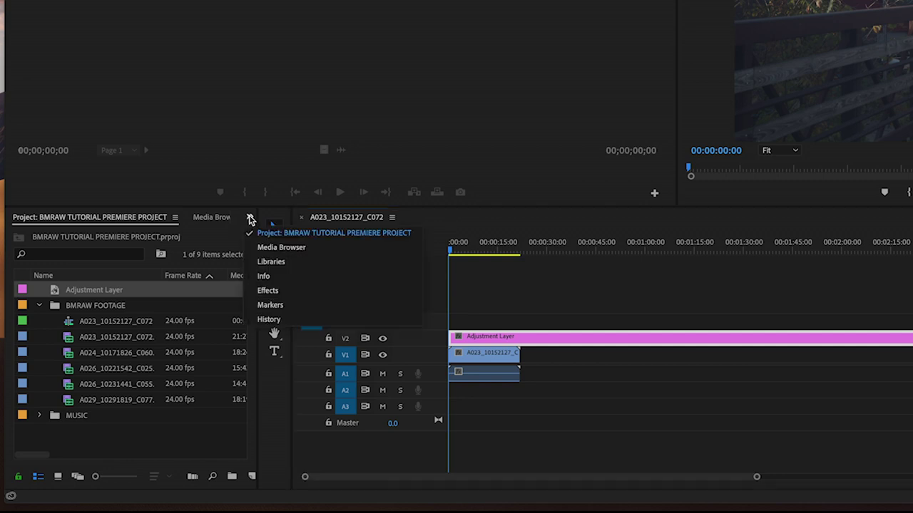
# Drag Lumetri Color from Video Effects > Color Correction onto the V2 adjustment layer.
pyautogui.click(281, 291)
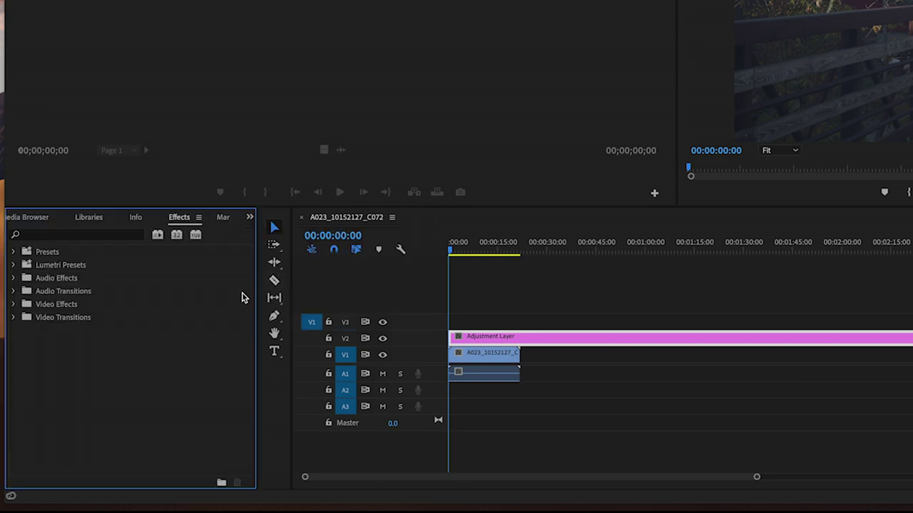
pyautogui.click(14, 304)
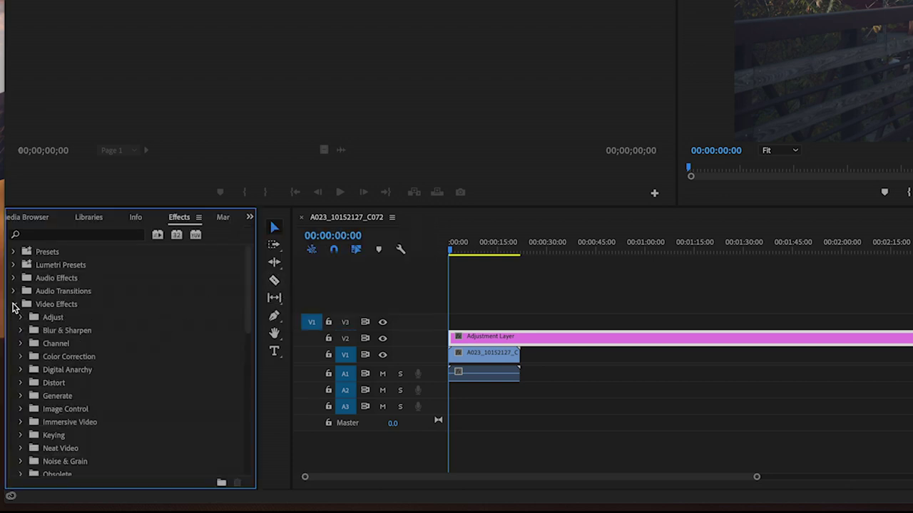
pyautogui.click(21, 358)
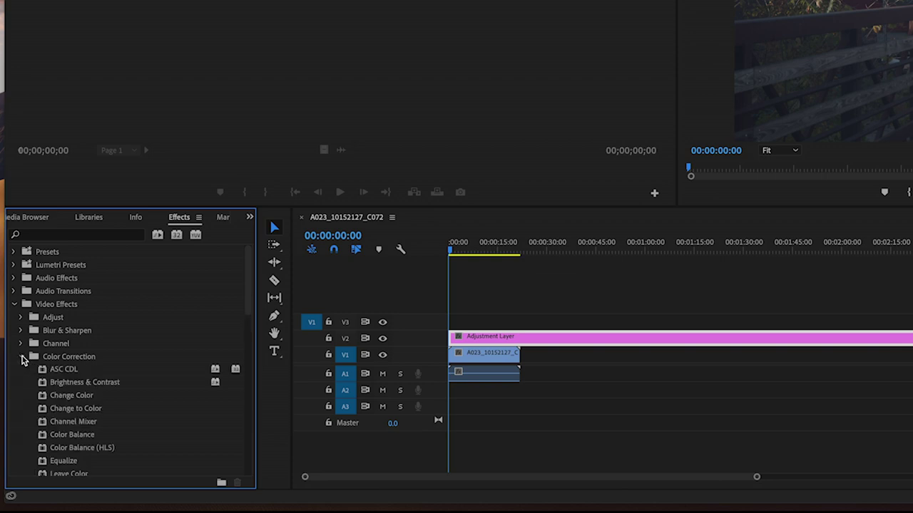
pyautogui.scroll(-2, 71, 396)
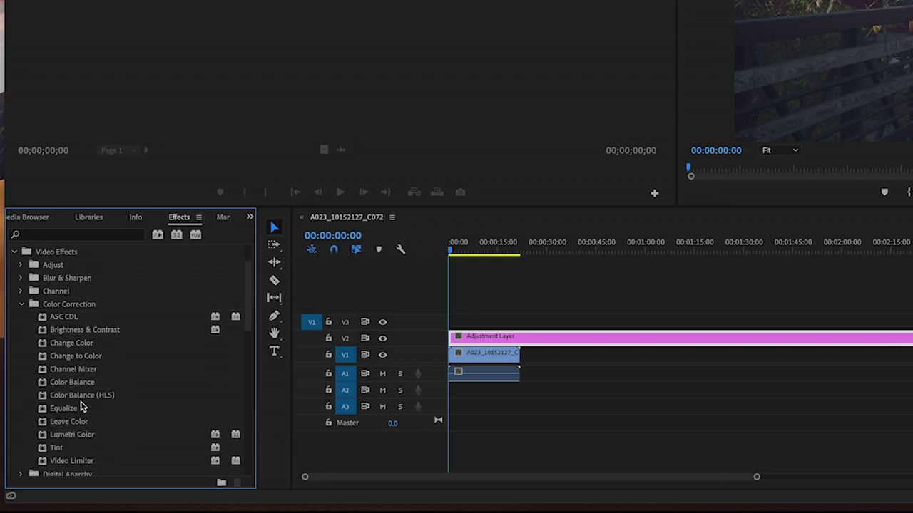
pyautogui.click(74, 436)
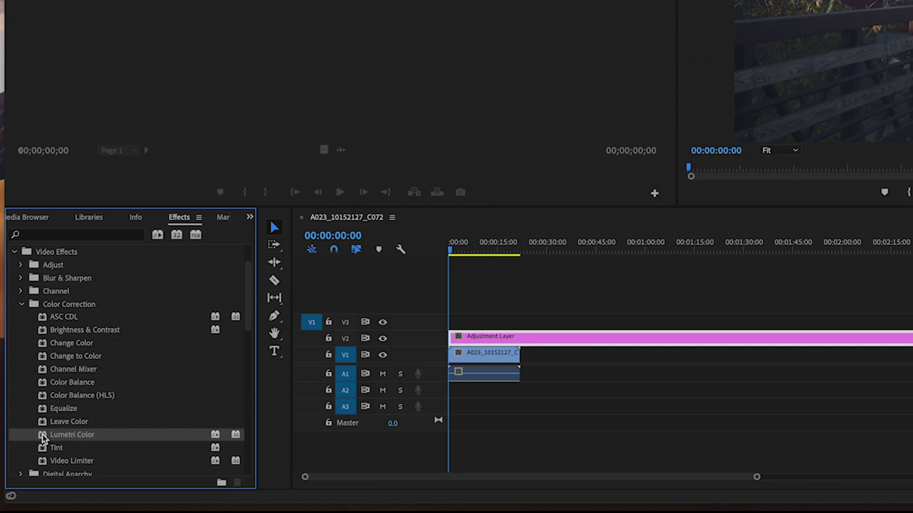
pyautogui.moveTo(42, 438); pyautogui.dragTo(482, 341)
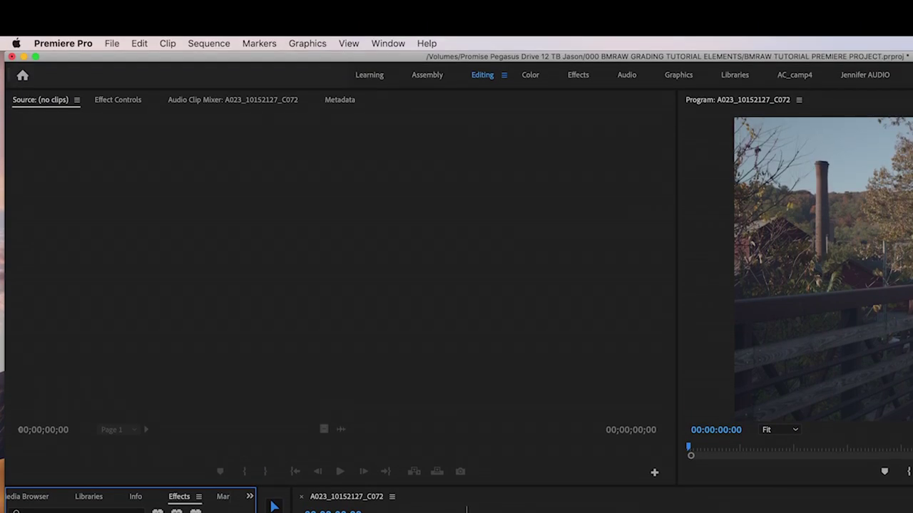
# Set Lumetri Color's Input LUT to ALEXA_Default_LogC2Rec709, then trim the first clip shorter.
pyautogui.click(118, 100)
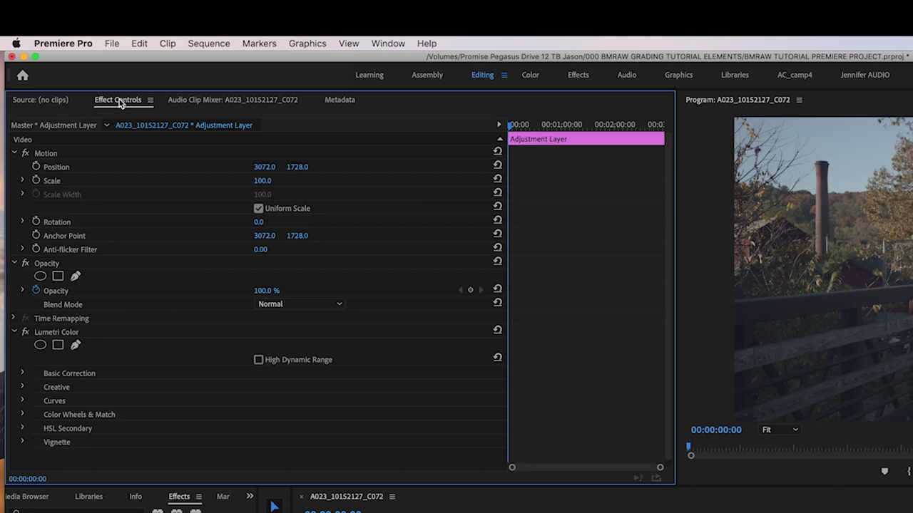
pyautogui.click(22, 374)
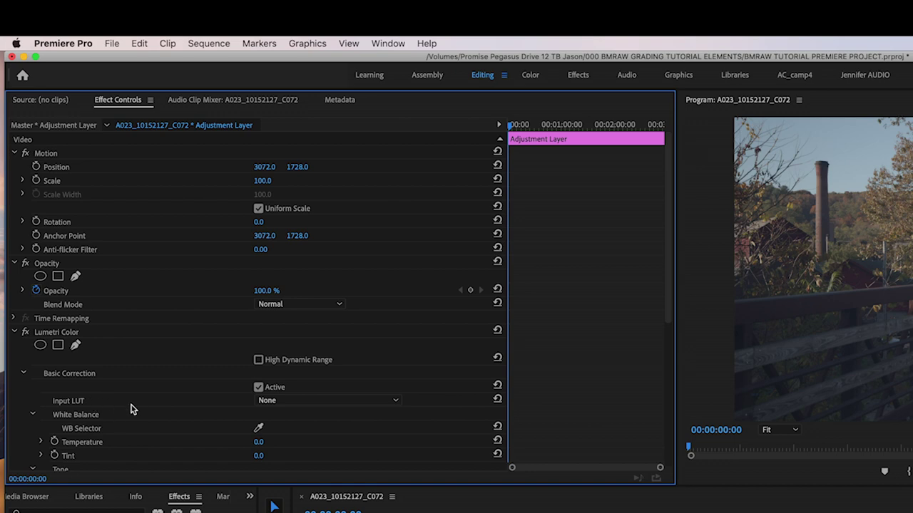
pyautogui.click(290, 404)
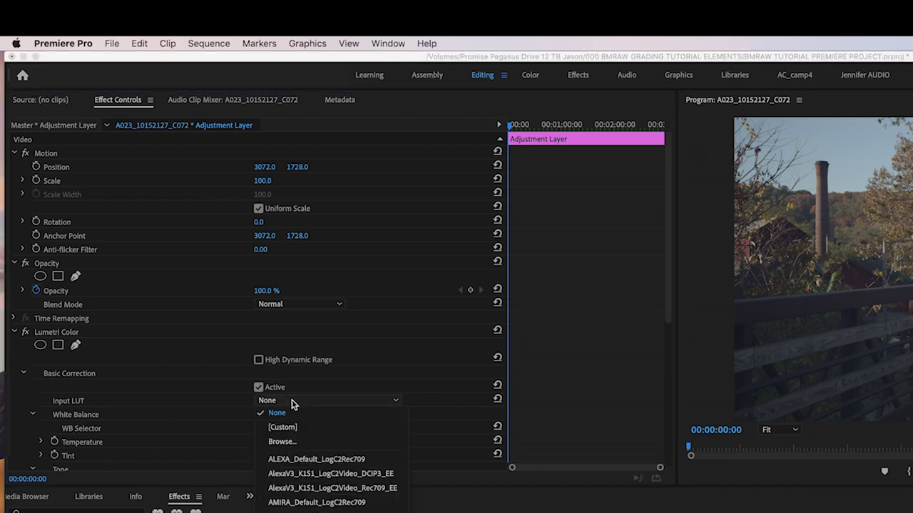
pyautogui.click(357, 461)
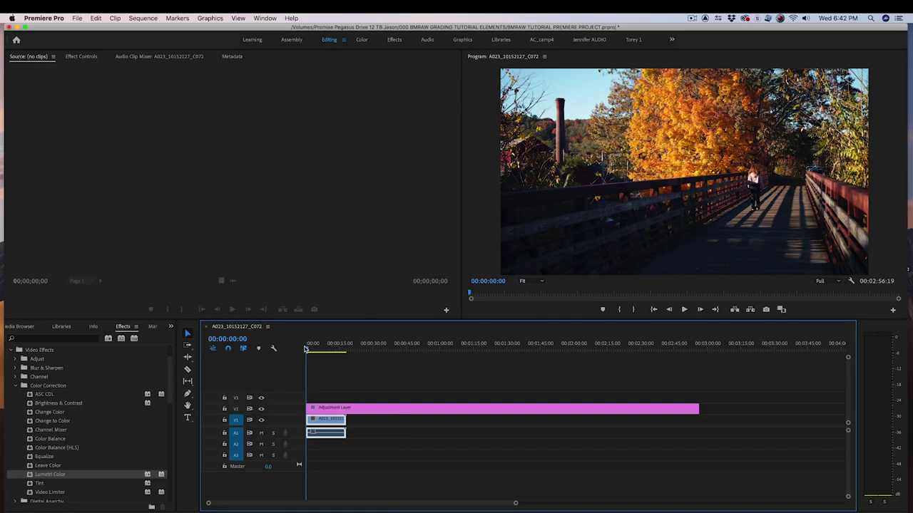
pyautogui.moveTo(347, 421); pyautogui.dragTo(323, 421)
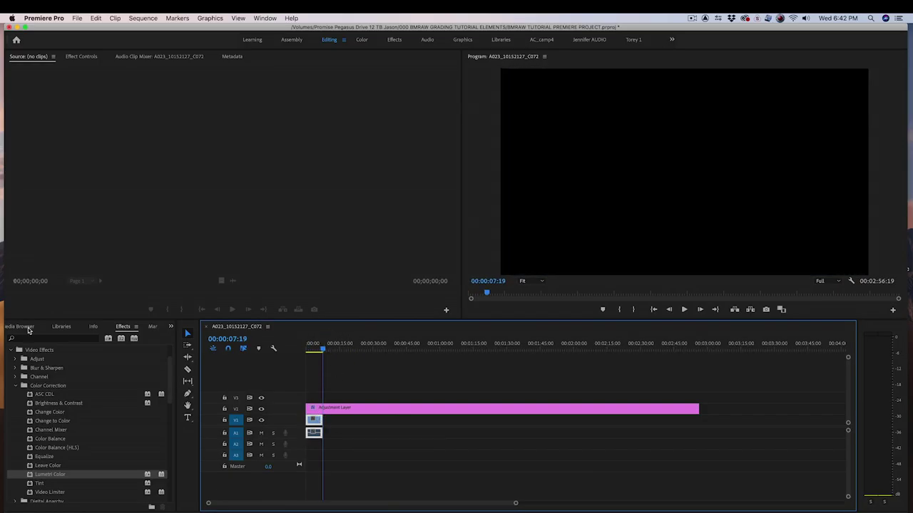
# Add the waterfall clip and then the mill-on-the-river clip to V1 after the first clip.
pyautogui.click(171, 326)
pyautogui.click(207, 341)
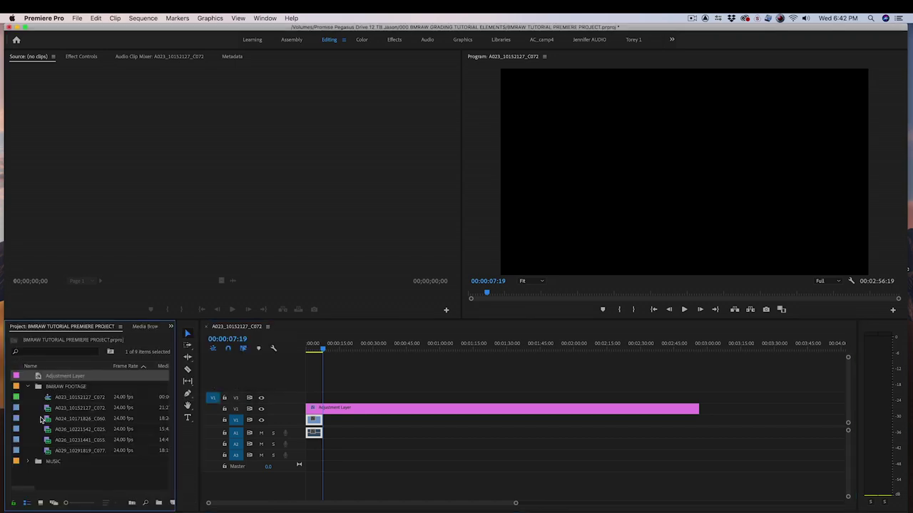
pyautogui.doubleClick(79, 418)
pyautogui.moveTo(367, 282); pyautogui.dragTo(325, 419)
pyautogui.press('Down')
pyautogui.press('Down')
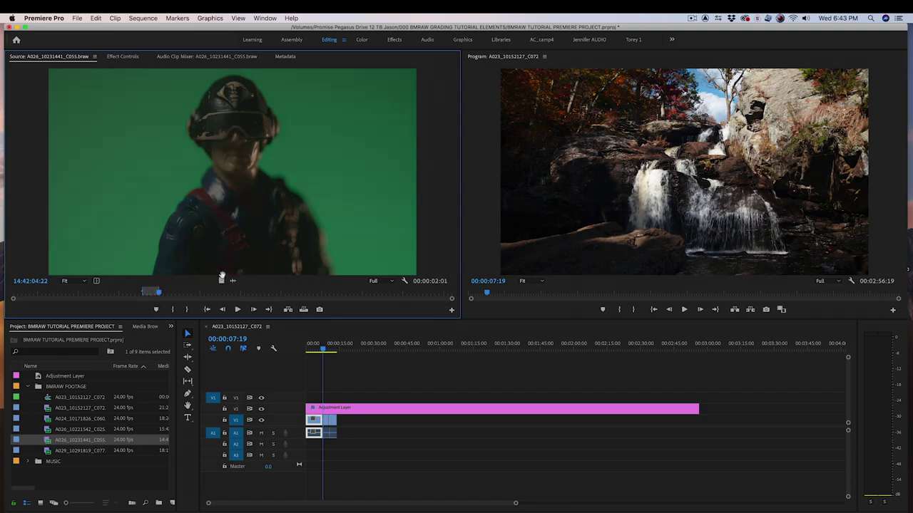
pyautogui.press('Down')
pyautogui.moveTo(231, 291); pyautogui.dragTo(343, 421)
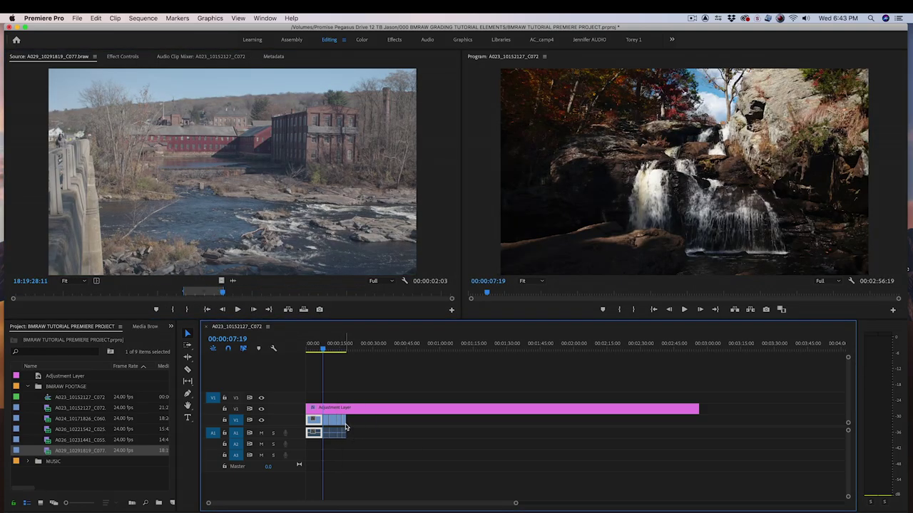
# Lower the Program monitor playback resolution to 1/2.
pyautogui.press('Down')
pyautogui.click(829, 281)
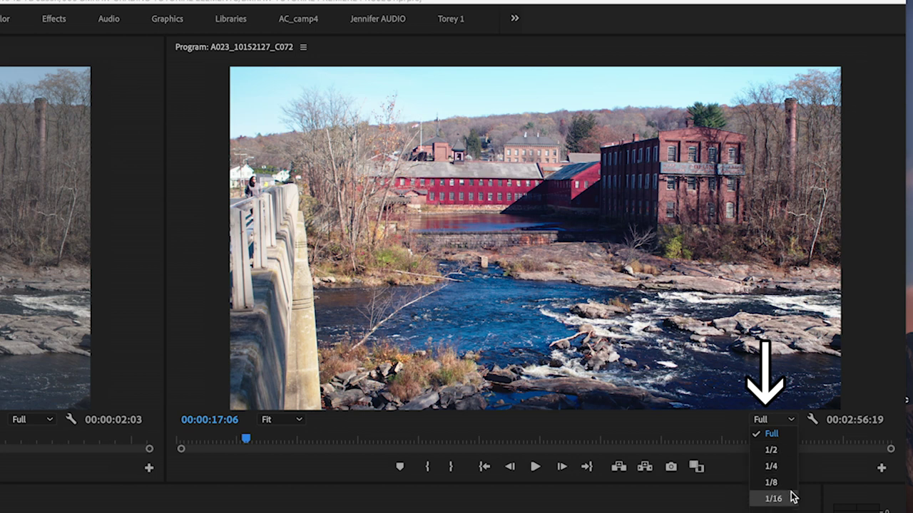
pyautogui.click(783, 453)
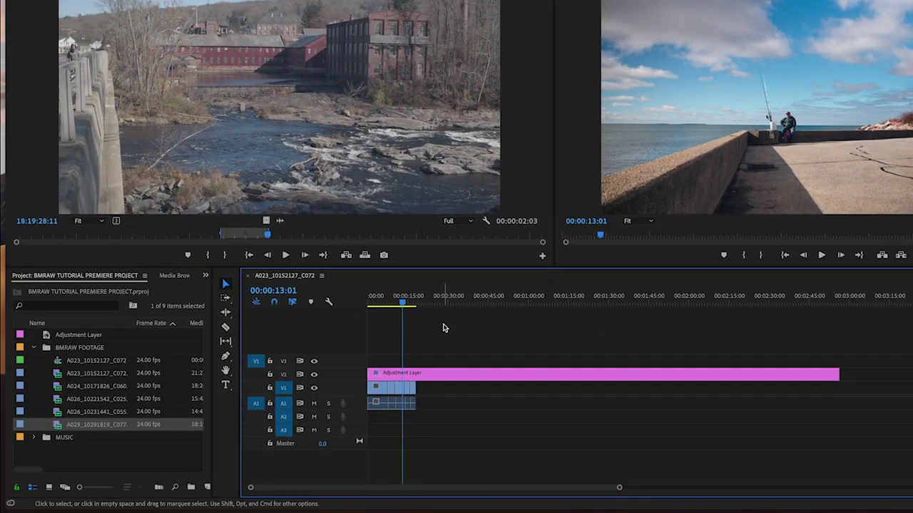
# Unlink the V1 clips from their audio and delete the camera audio on A1.
pyautogui.moveTo(432, 385); pyautogui.dragTo(378, 401)
pyautogui.rightClick(379, 390)
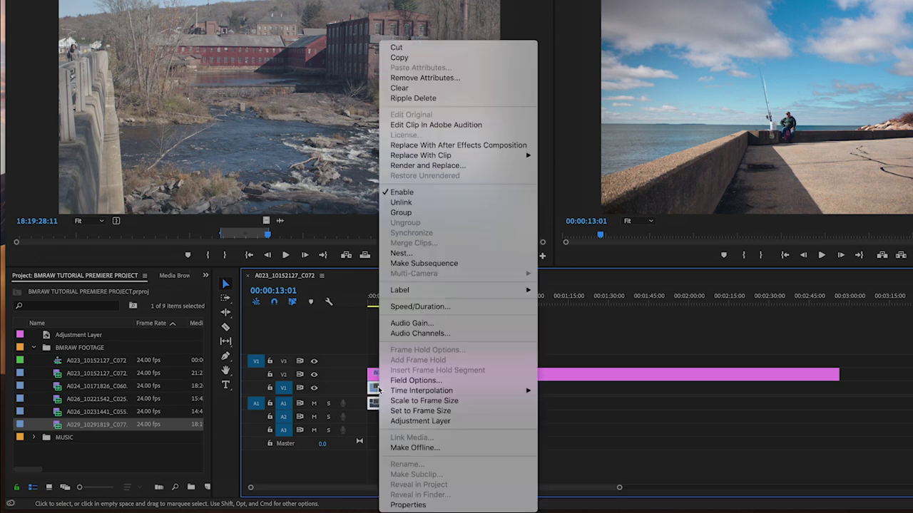
pyautogui.click(447, 203)
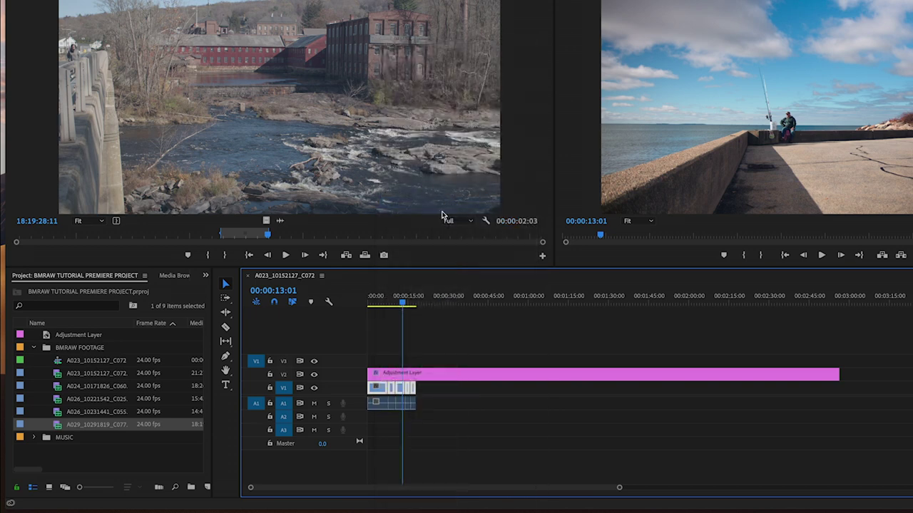
pyautogui.moveTo(457, 397); pyautogui.dragTo(373, 412)
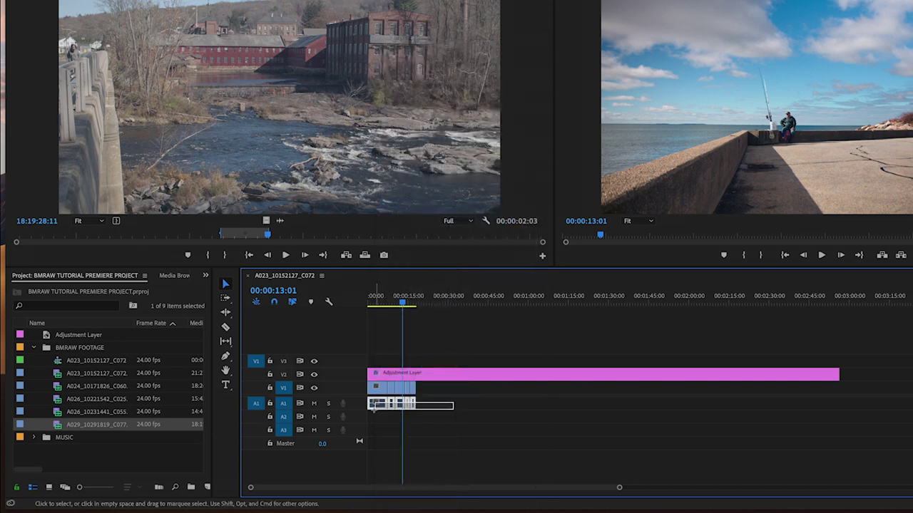
pyautogui.press('Delete')
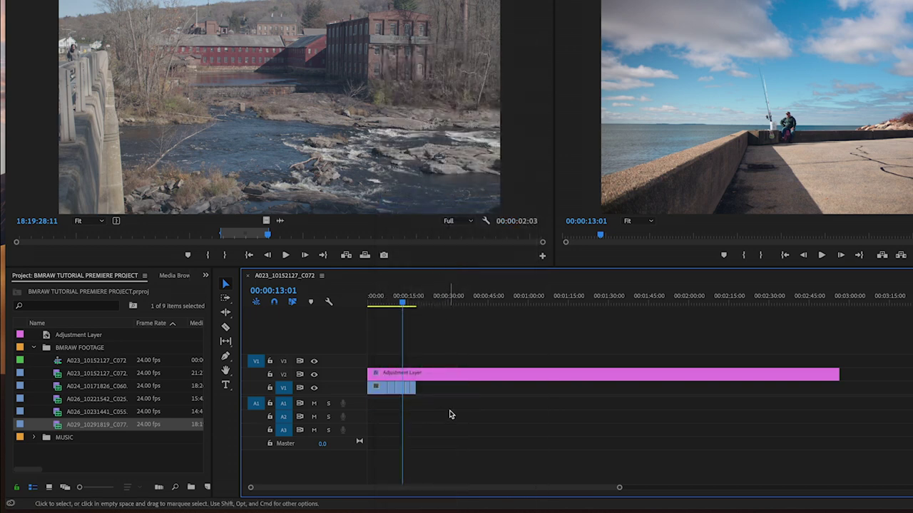
# Place the music track from the MUSIC folder on A1 and trim it to end with the video.
pyautogui.click(33, 438)
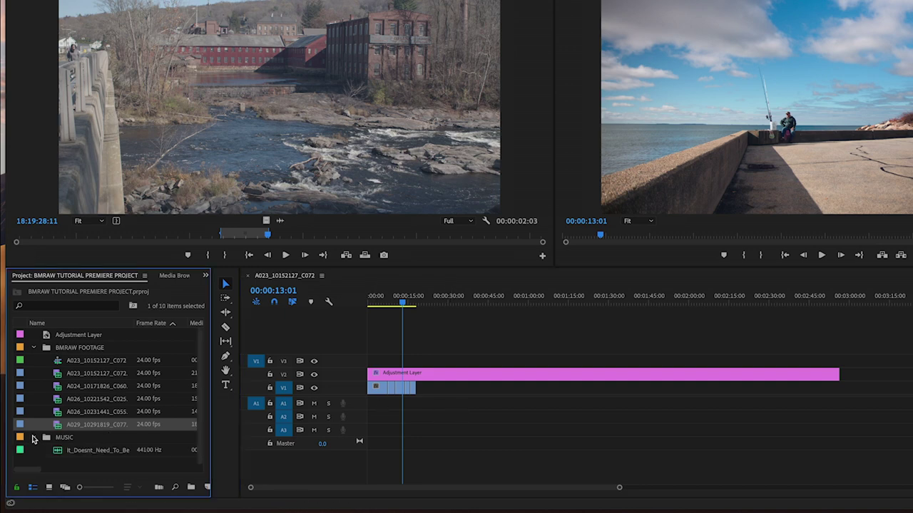
pyautogui.click(57, 456)
pyautogui.moveTo(57, 456); pyautogui.dragTo(362, 407)
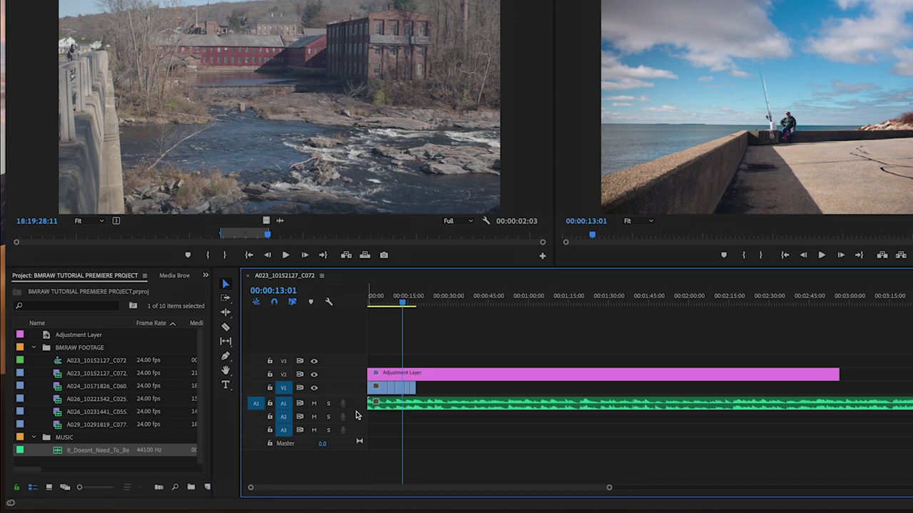
pyautogui.moveTo(426, 403); pyautogui.dragTo(415, 404)
# Add the default fade at the music's end, set it to 15 frames, then return to the waterfall shot.
pyautogui.rightClick(412, 404)
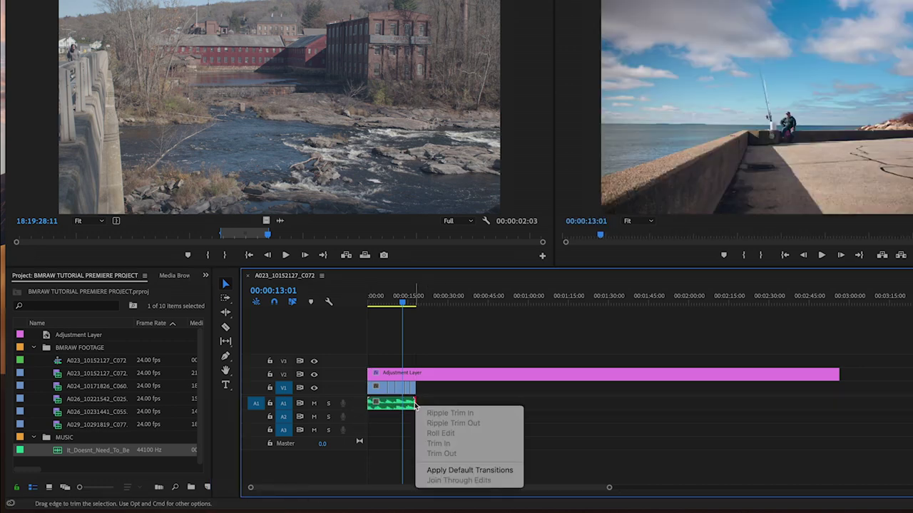
pyautogui.click(446, 472)
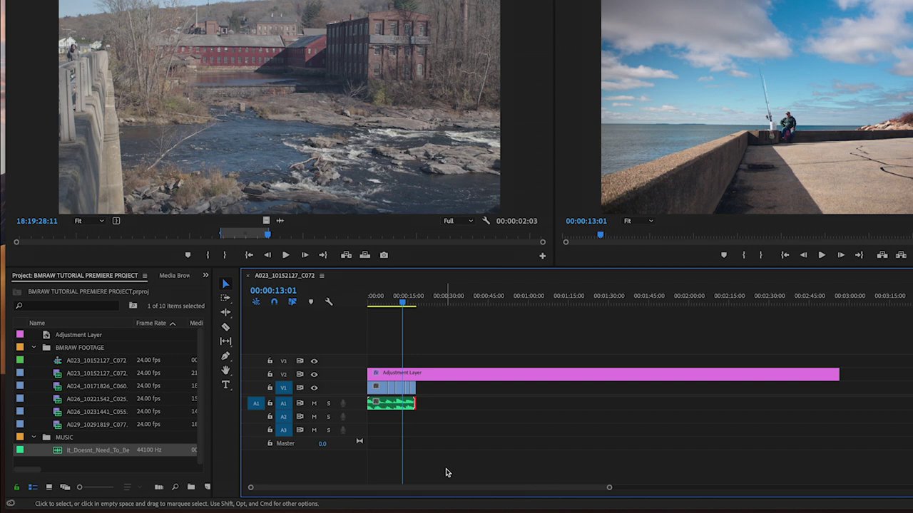
pyautogui.doubleClick(414, 403)
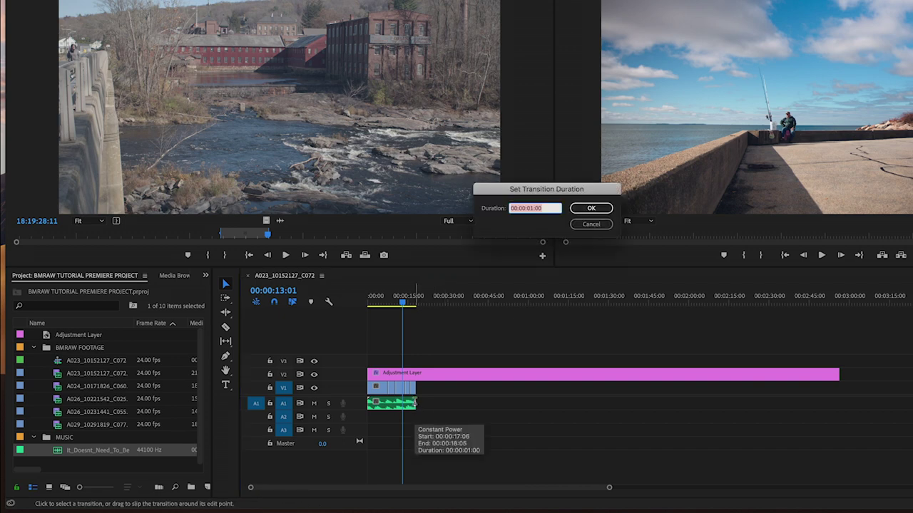
pyautogui.write('15')
pyautogui.press('Return')
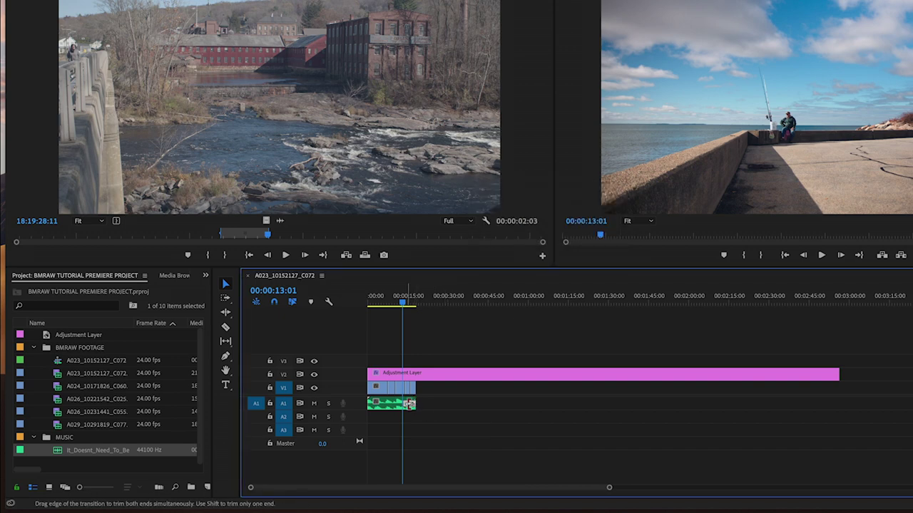
pyautogui.moveTo(389, 300); pyautogui.dragTo(367, 300)
pyautogui.click(393, 299)
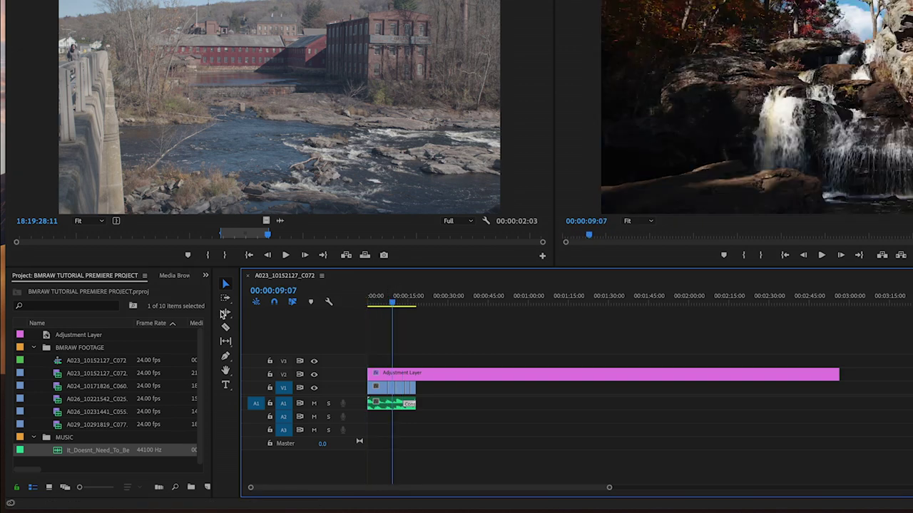
# Delete the Adjustment Layer clip from track V2.
pyautogui.click(403, 378)
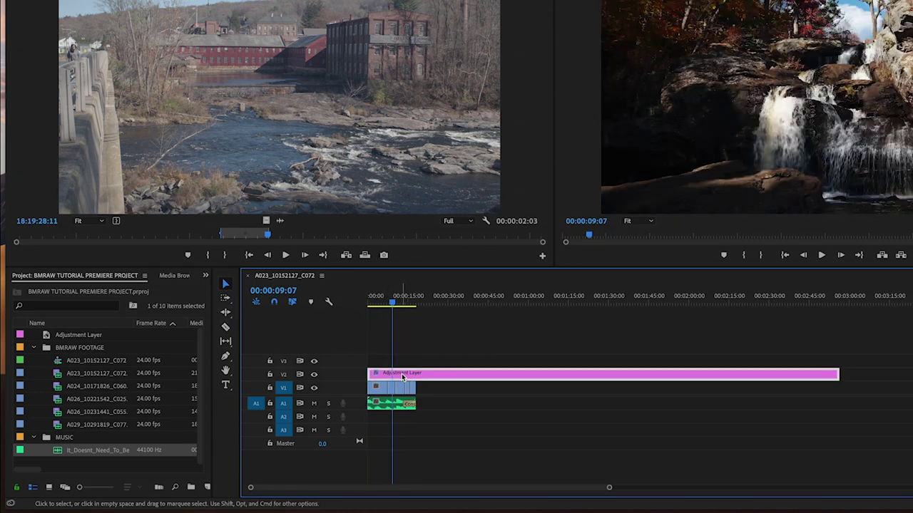
pyautogui.press('Delete')
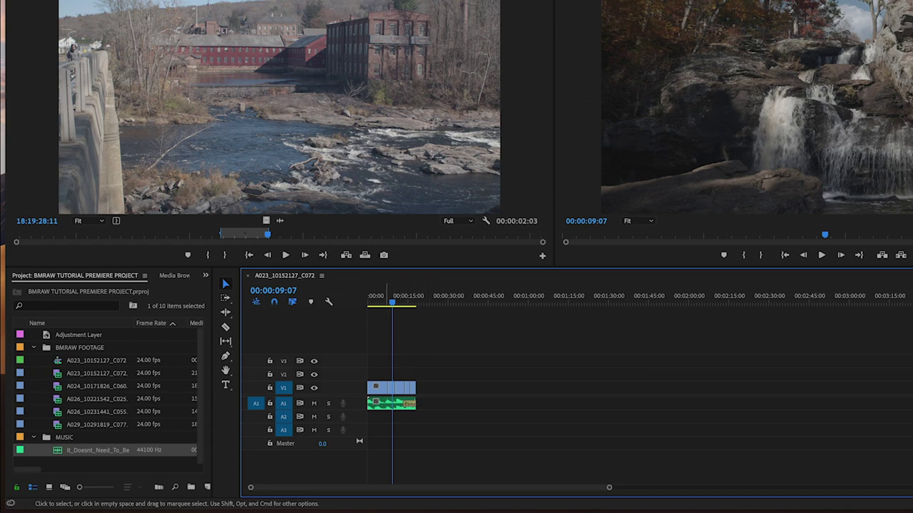
# Export the sequence as Final Cut Pro XML named 'XML FOR RESOLVE' and save the project.
pyautogui.click(92, 28)
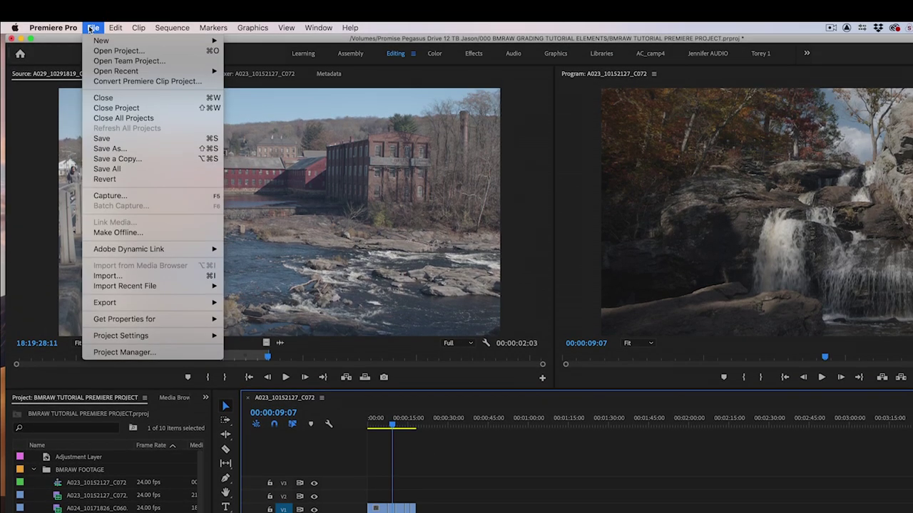
pyautogui.moveTo(189, 304)
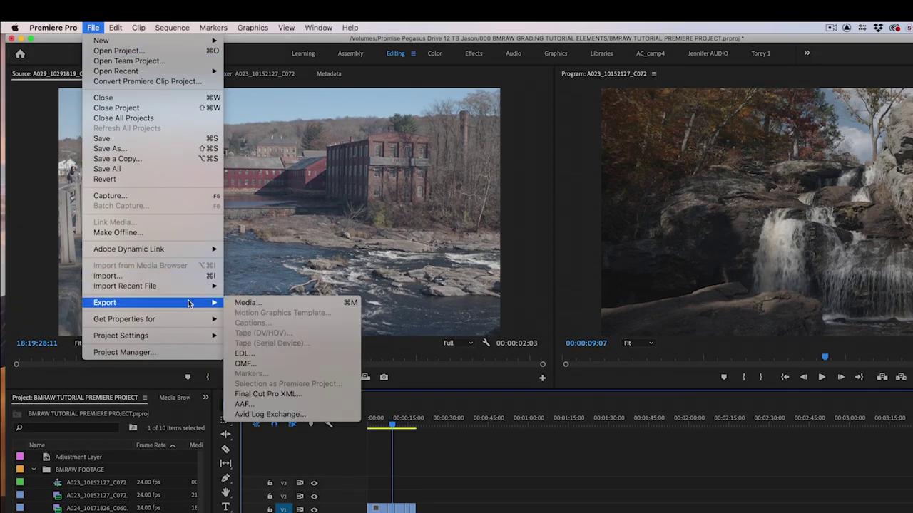
pyautogui.click(293, 395)
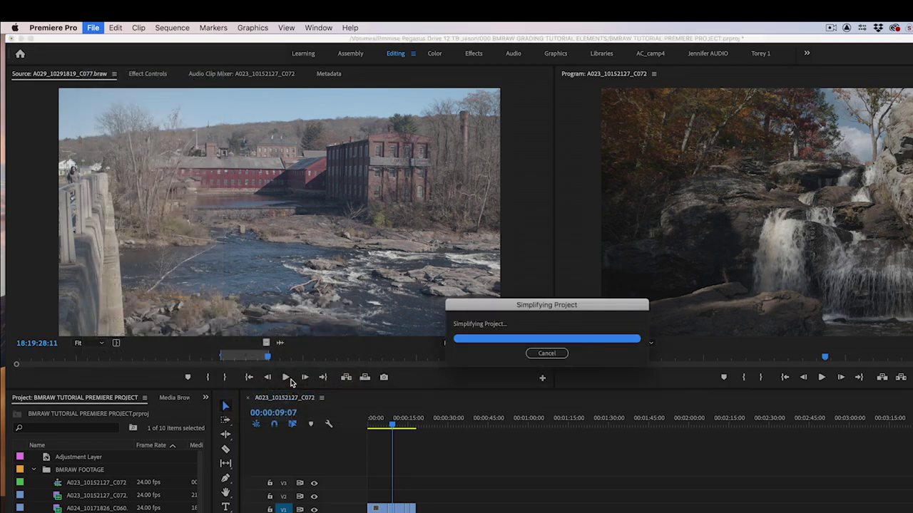
pyautogui.write('XML FOR RE')
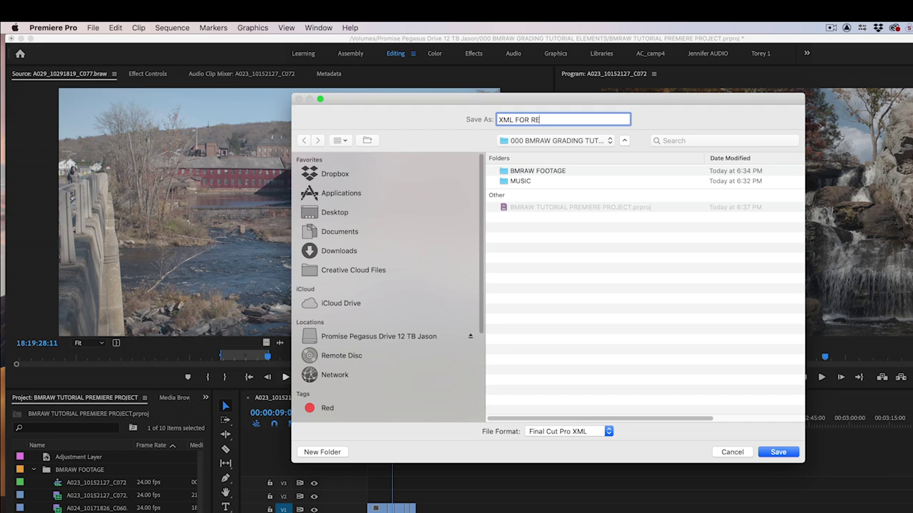
pyautogui.write('SOLVE')
pyautogui.click(778, 452)
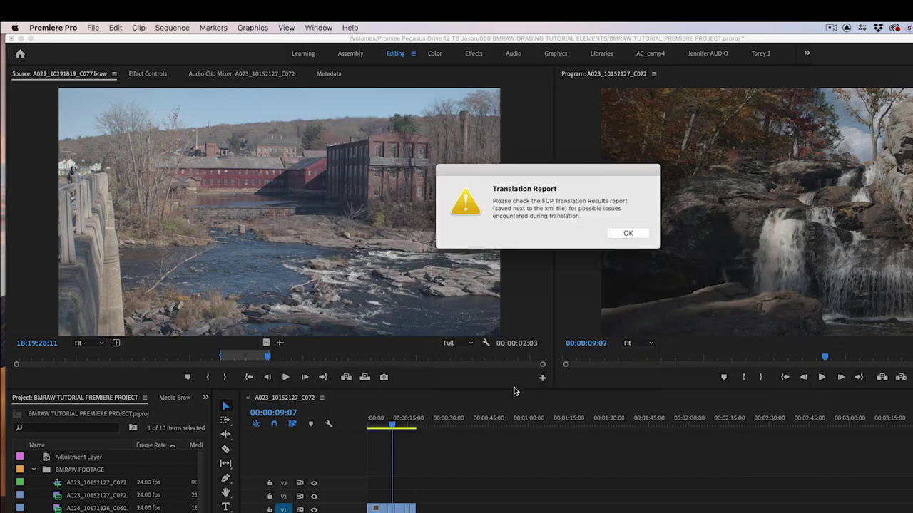
pyautogui.click(620, 234)
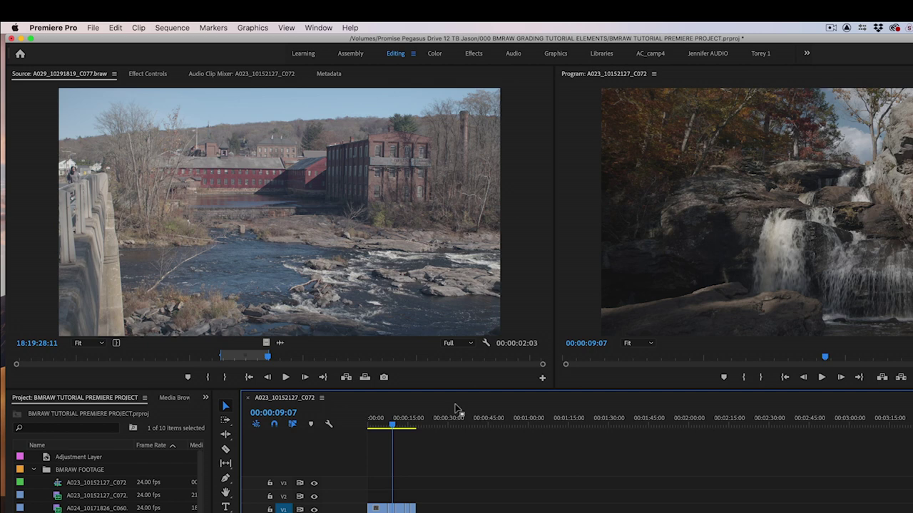
pyautogui.press('super+s')
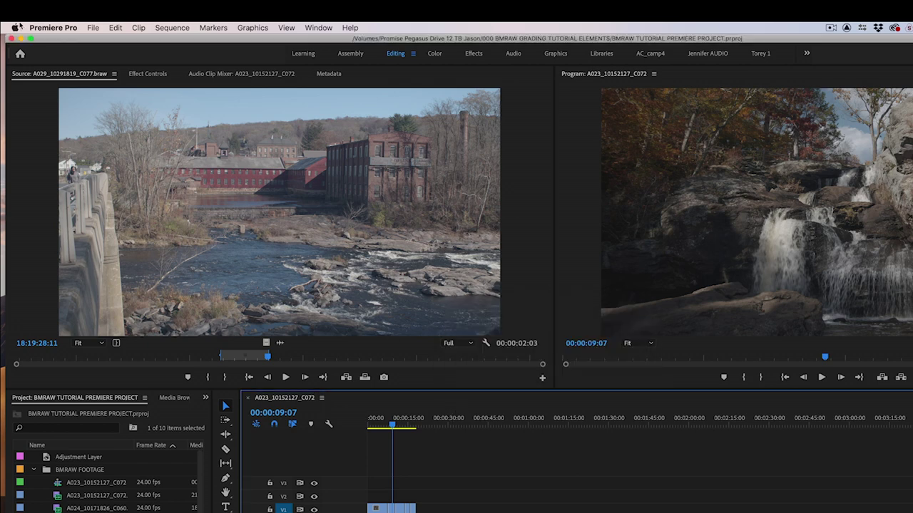
pyautogui.click(52, 27)
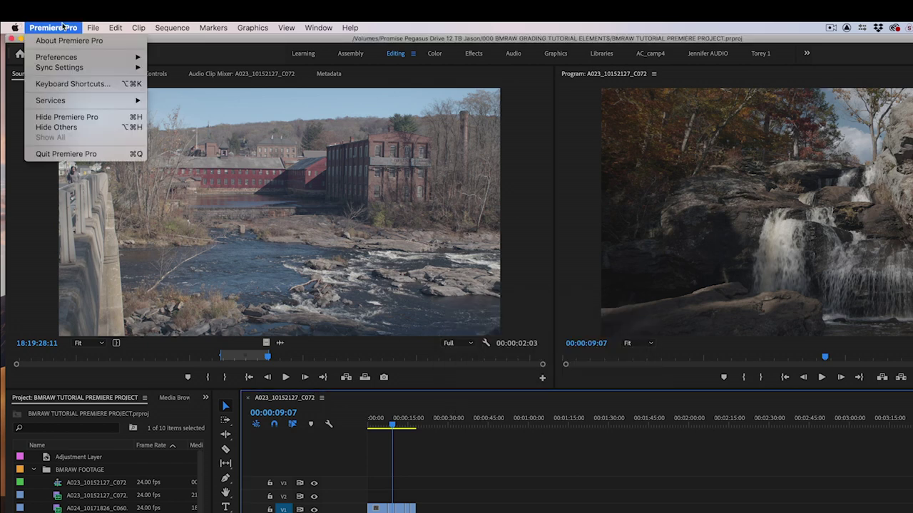
# Quit Premiere Pro and create a new Resolve project named 'TUTORIAL RESOLVE GRADE'.
pyautogui.click(76, 154)
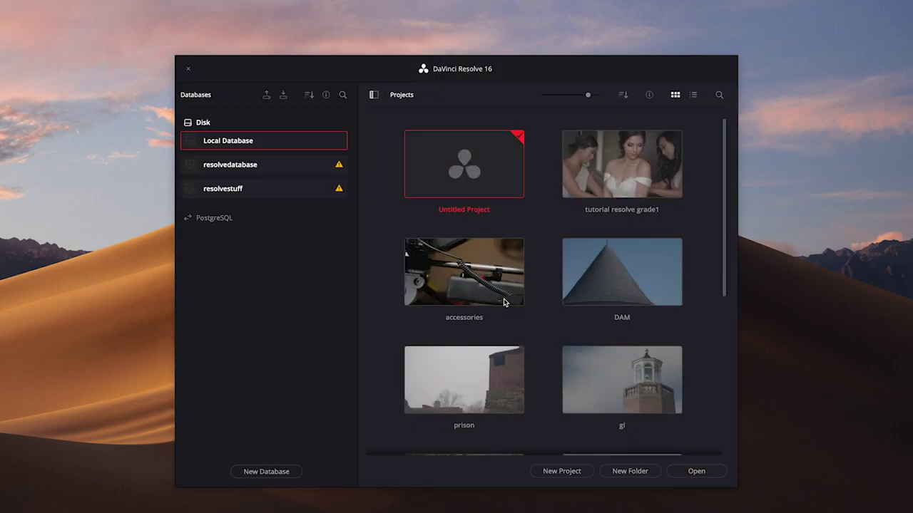
pyautogui.click(562, 471)
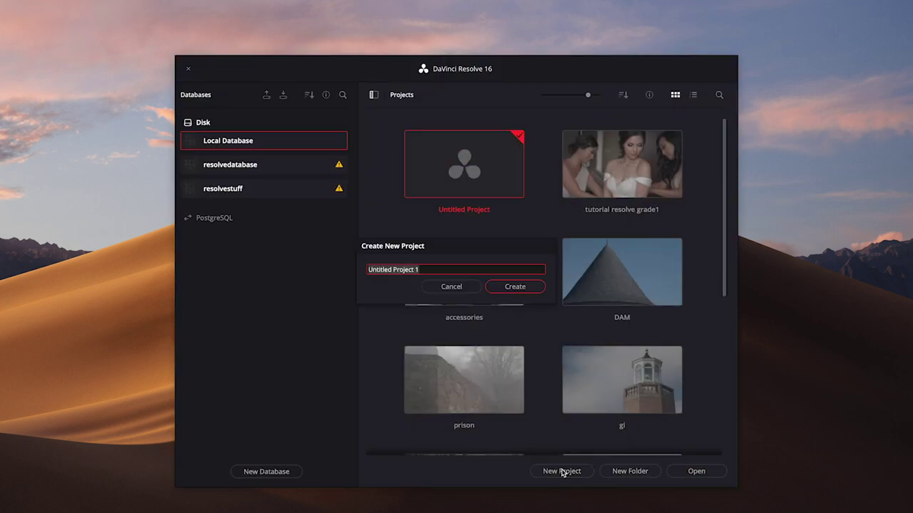
pyautogui.write('TUTORIAL RESOLVE GRADE')
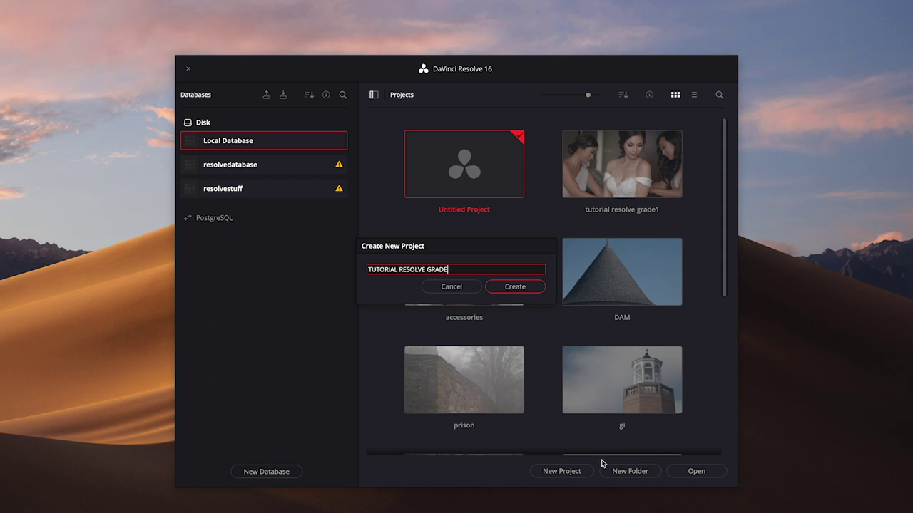
pyautogui.click(523, 292)
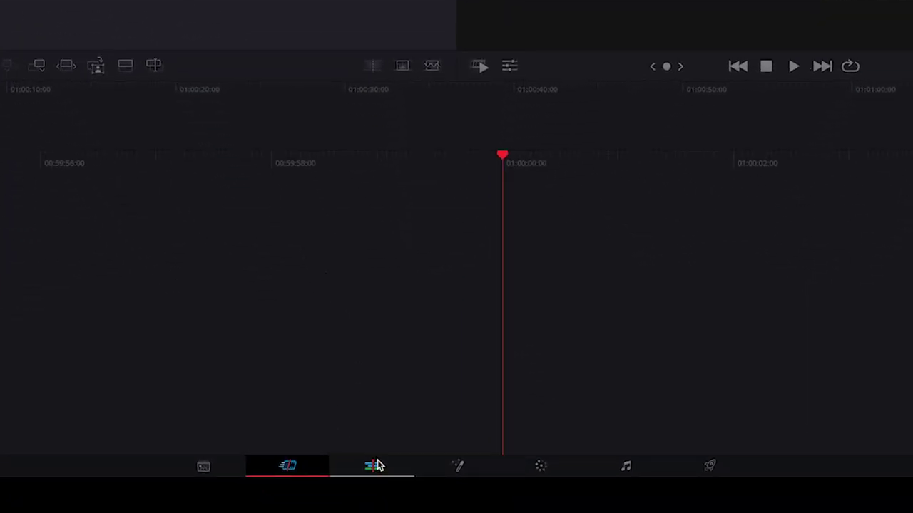
# On the Edit page, import XML FOR RESOLVE.xml from the 000 BMRAW GRADING TUTORIAL ELEMENTS folder.
pyautogui.click(373, 466)
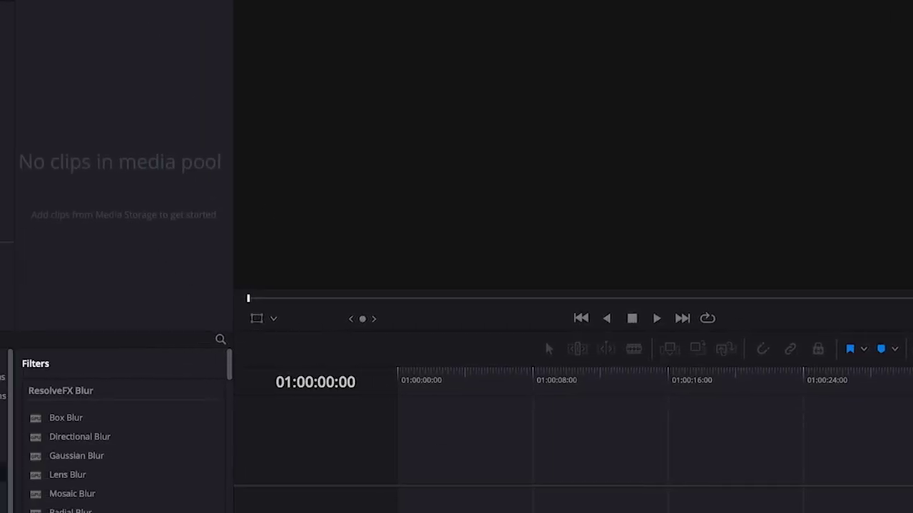
pyautogui.click(146, 59)
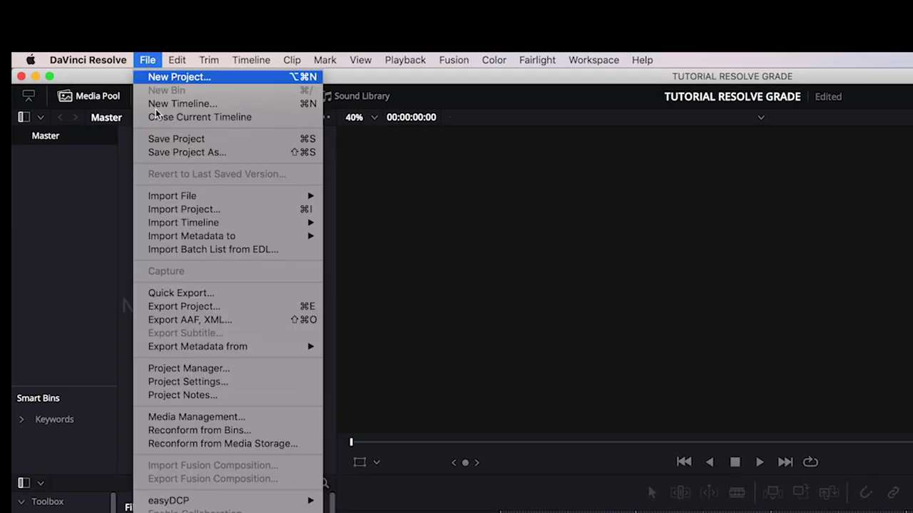
pyautogui.moveTo(205, 222)
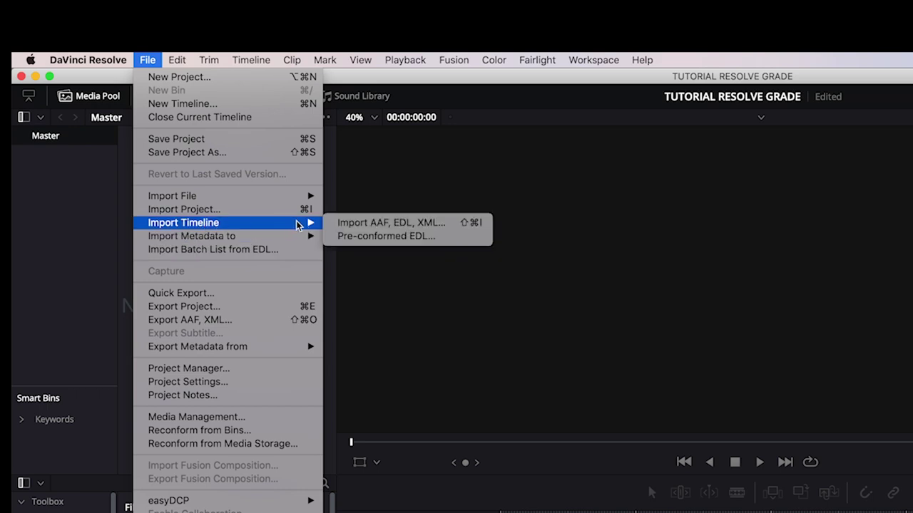
pyautogui.click(339, 224)
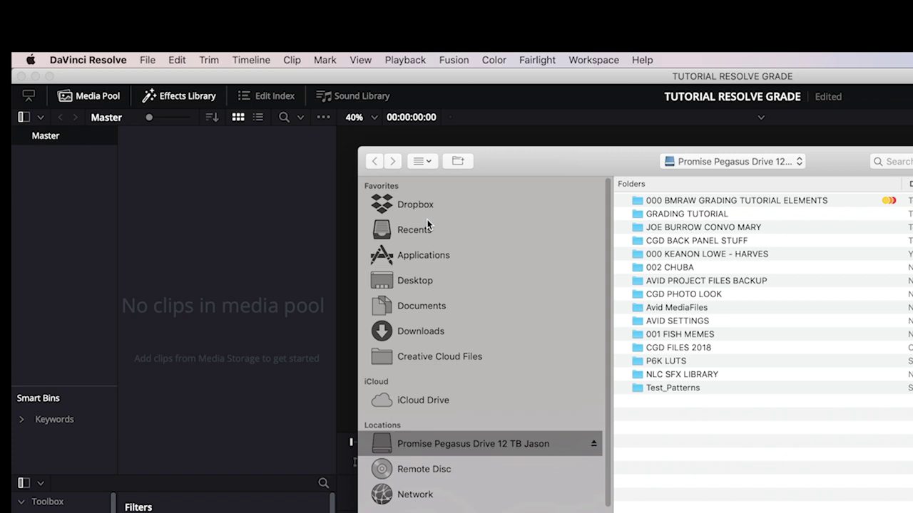
pyautogui.click(686, 202)
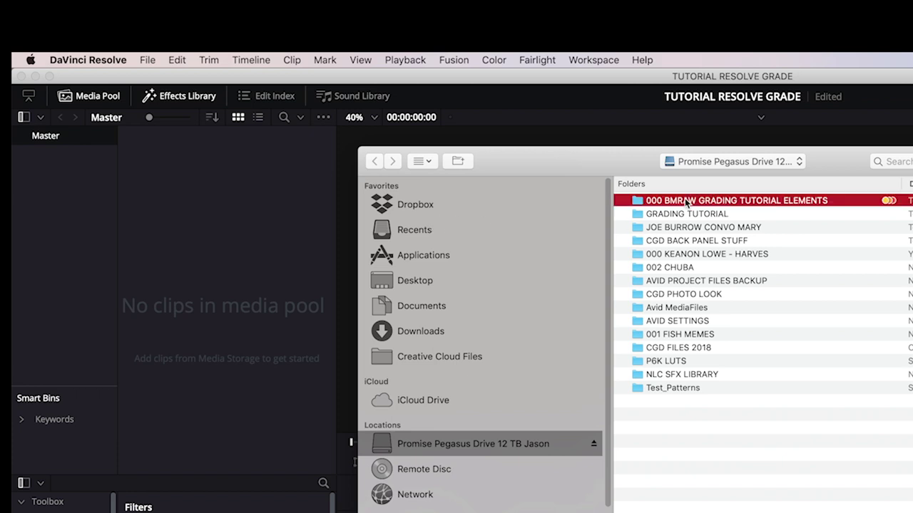
pyautogui.doubleClick(684, 202)
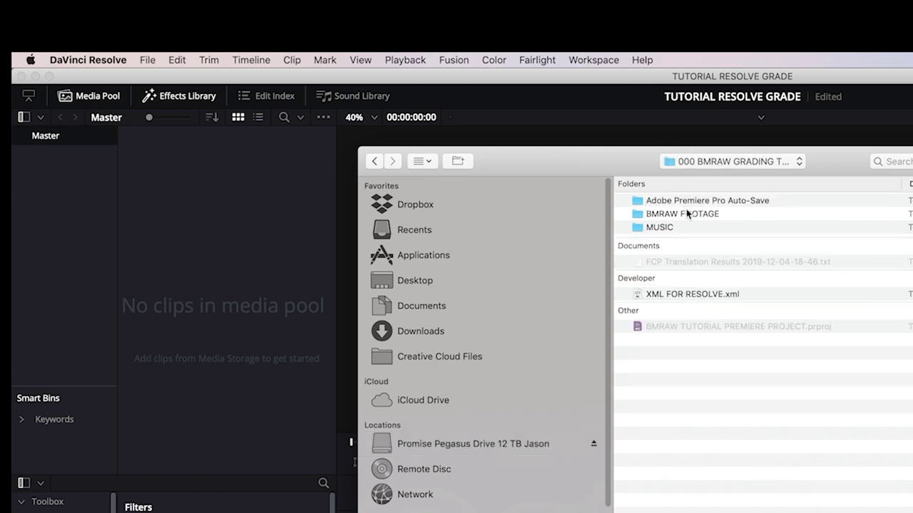
pyautogui.click(701, 296)
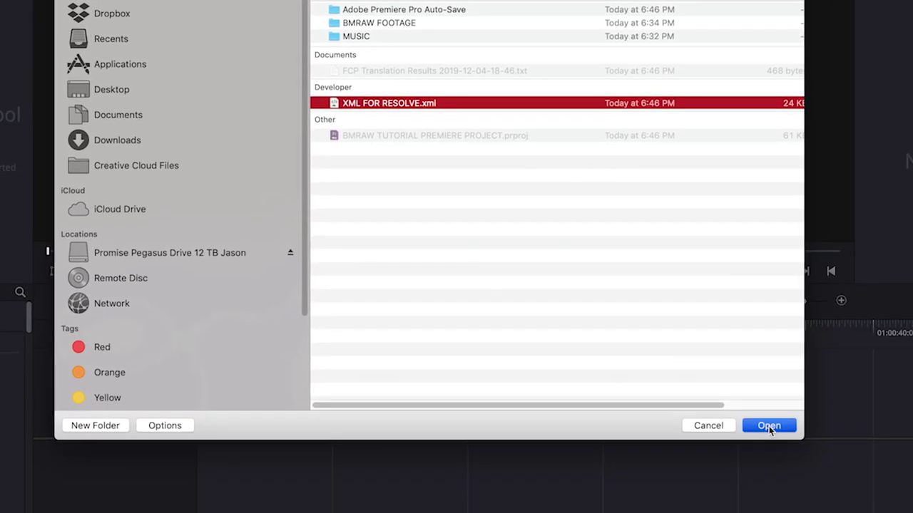
pyautogui.click(769, 426)
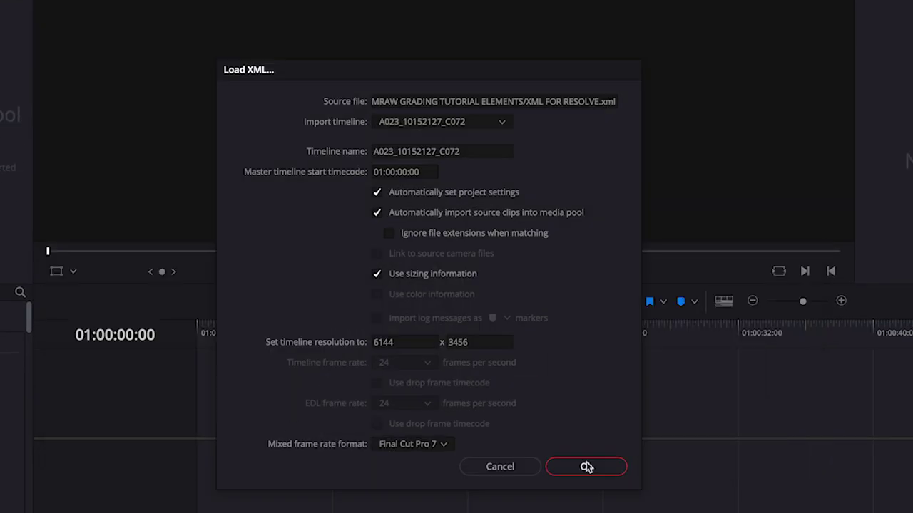
pyautogui.click(586, 465)
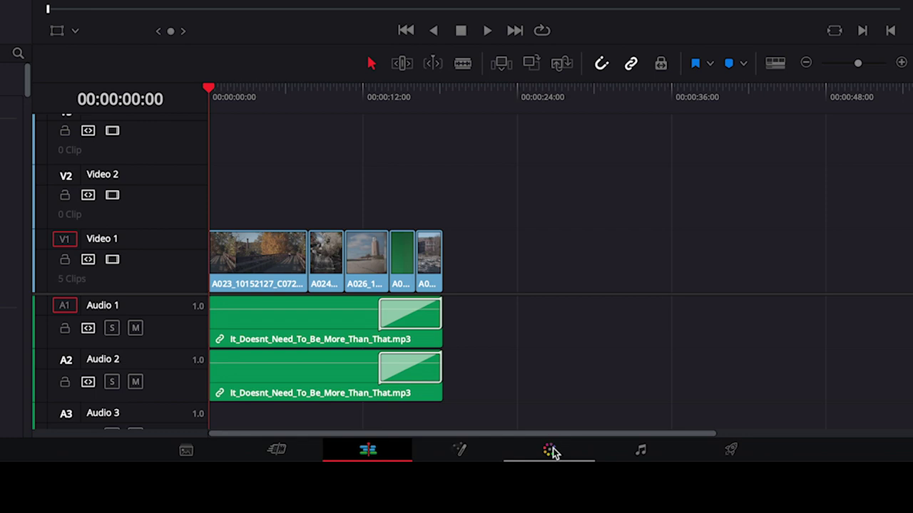
# On the Color page, lower clip 01's Blur Radius from 0.50 to 0.48.
pyautogui.click(551, 451)
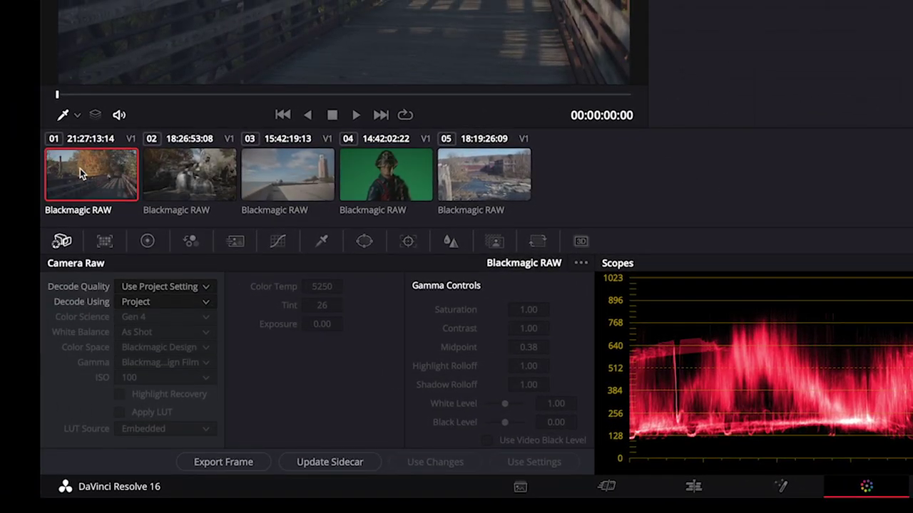
pyautogui.click(449, 244)
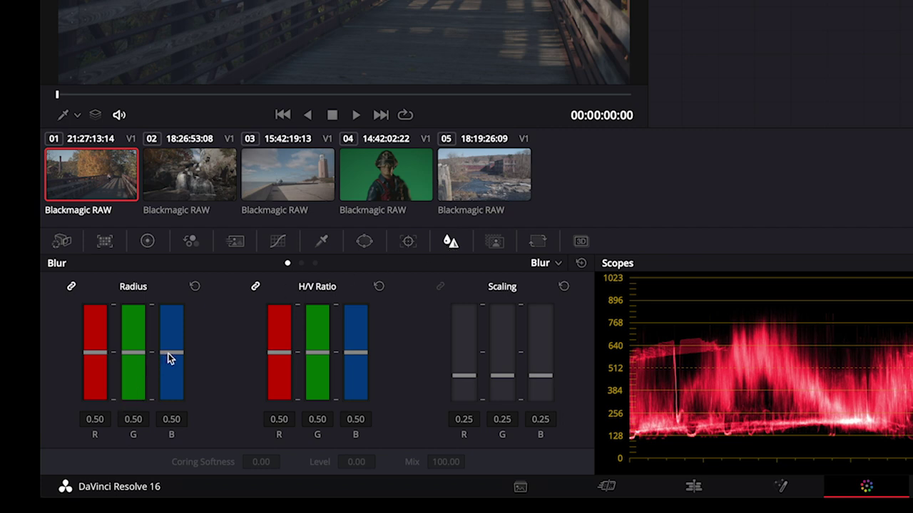
pyautogui.moveTo(170, 358); pyautogui.dragTo(170, 360)
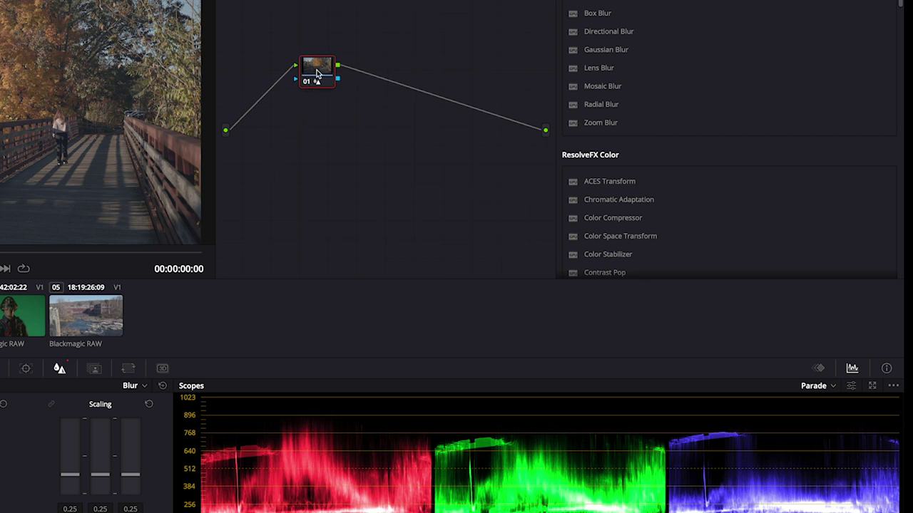
# Apply the Blackmagic Design 3D LUT 'Blackmagic Pocket 6K Film to Extended Video v4' to node 01.
pyautogui.rightClick(317, 70)
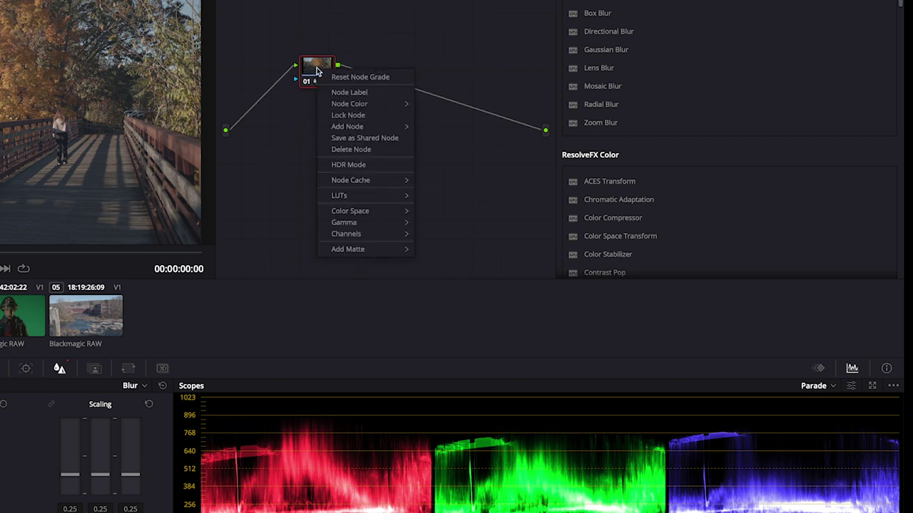
pyautogui.moveTo(364, 195)
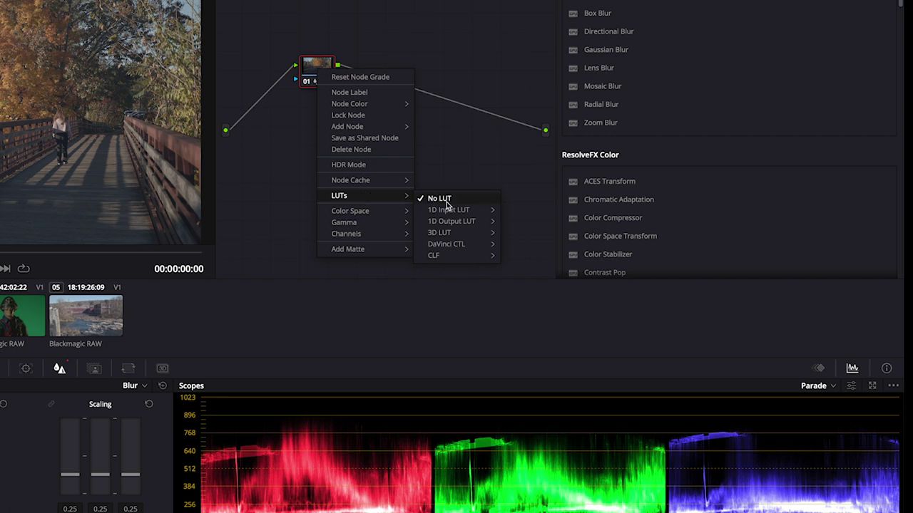
pyautogui.moveTo(467, 237)
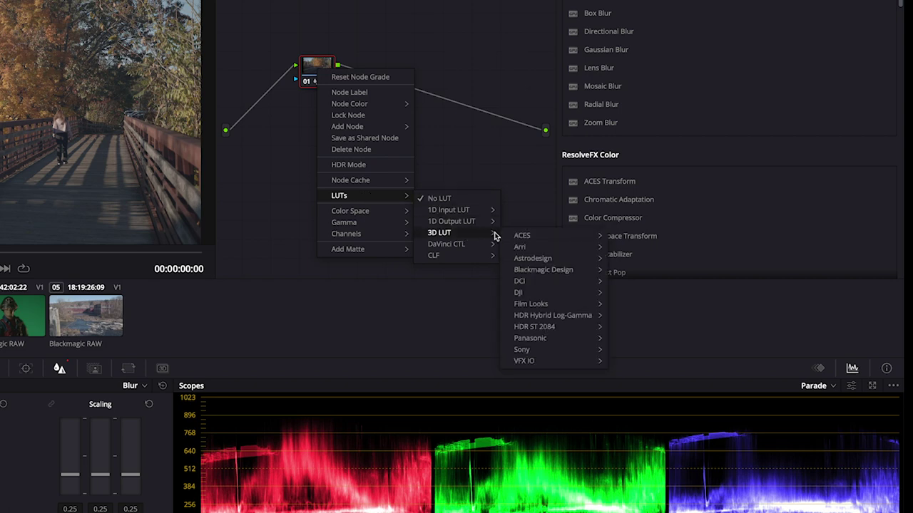
pyautogui.moveTo(515, 272)
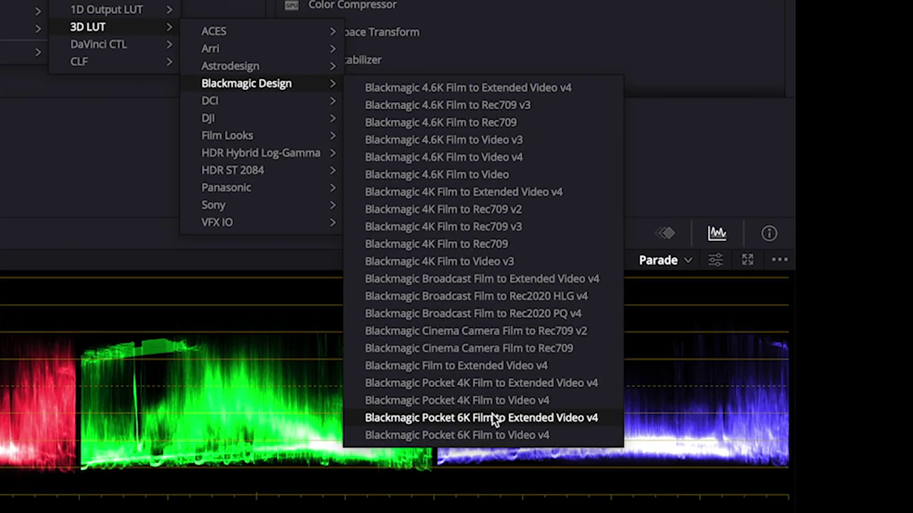
pyautogui.click(492, 418)
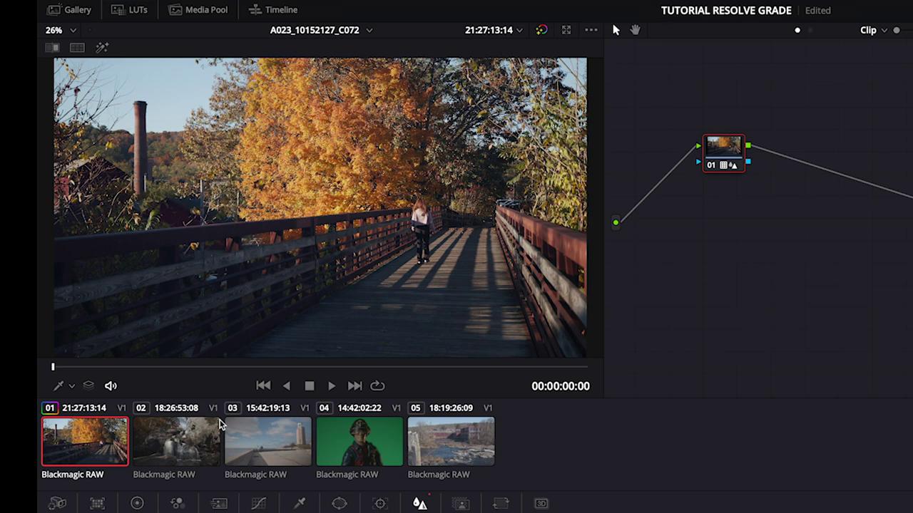
# Step from clip 02 to clip 05, the river mill shot, and switch the scope to Waveform.
pyautogui.click(194, 440)
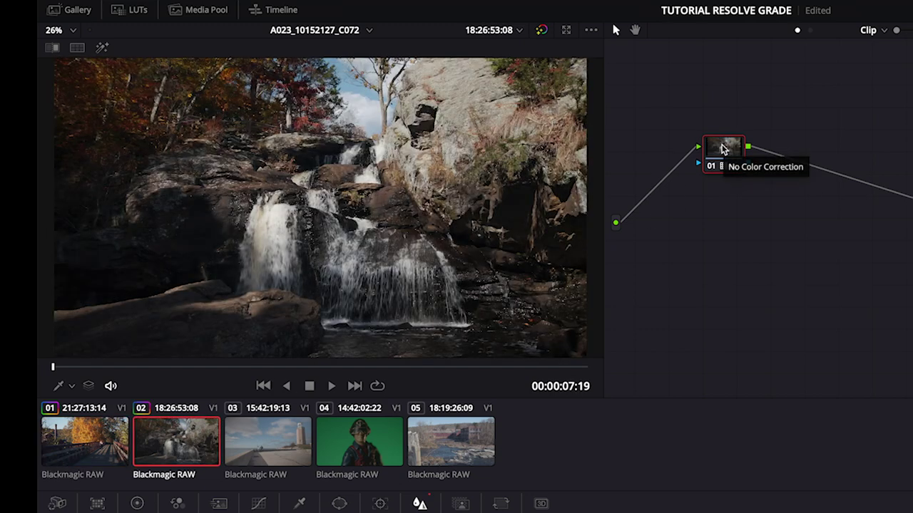
pyautogui.press('Down')
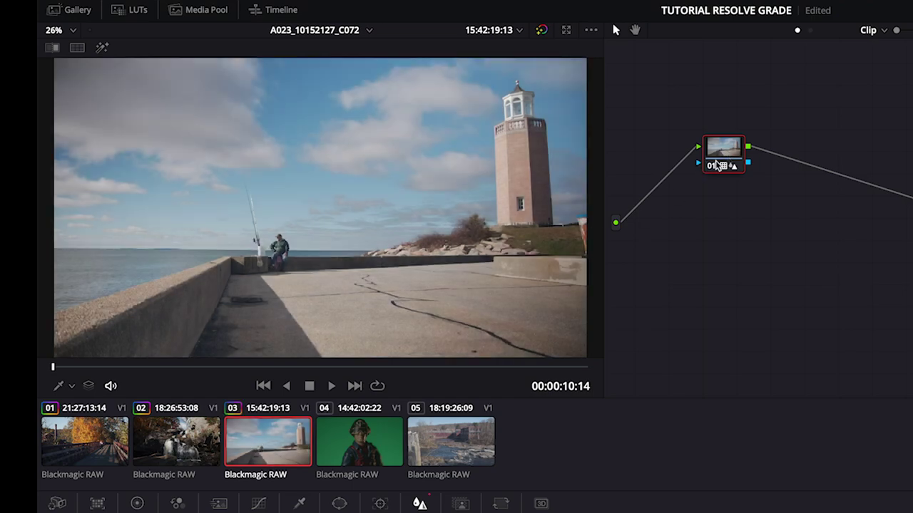
pyautogui.press('Down')
pyautogui.press('Down')
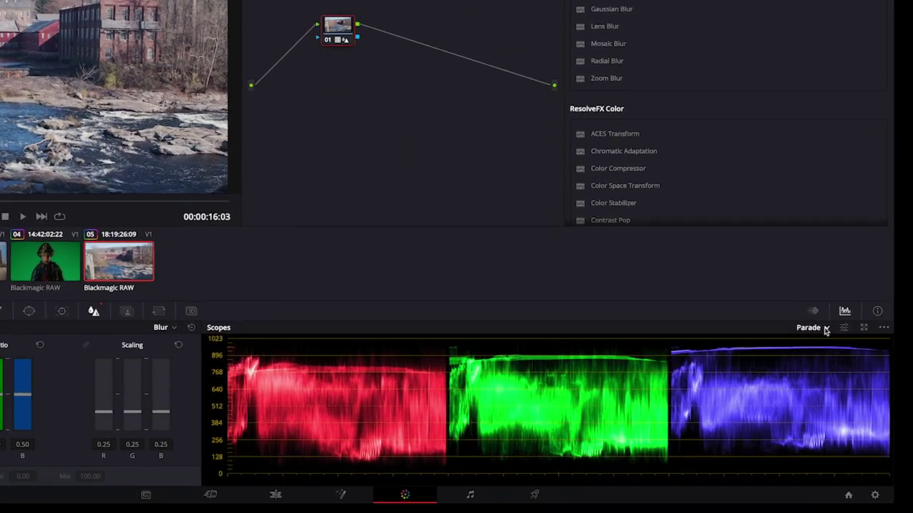
pyautogui.click(825, 329)
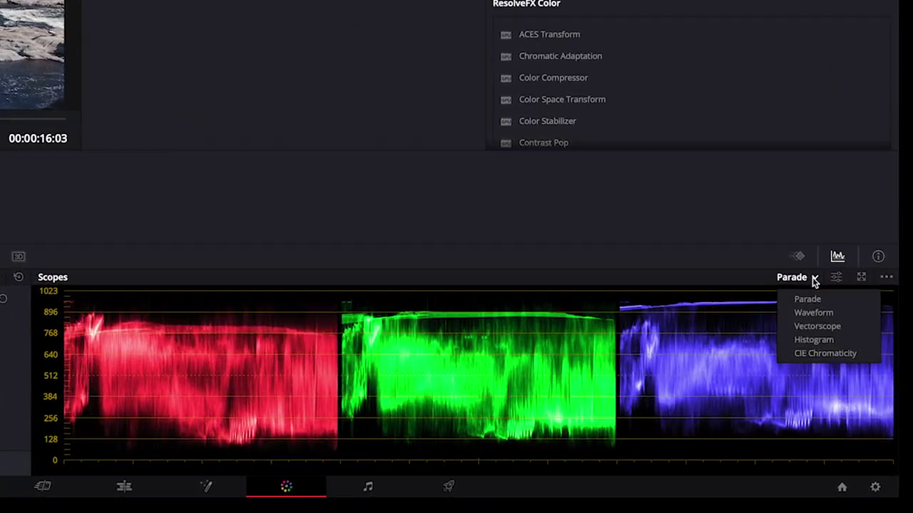
pyautogui.click(816, 309)
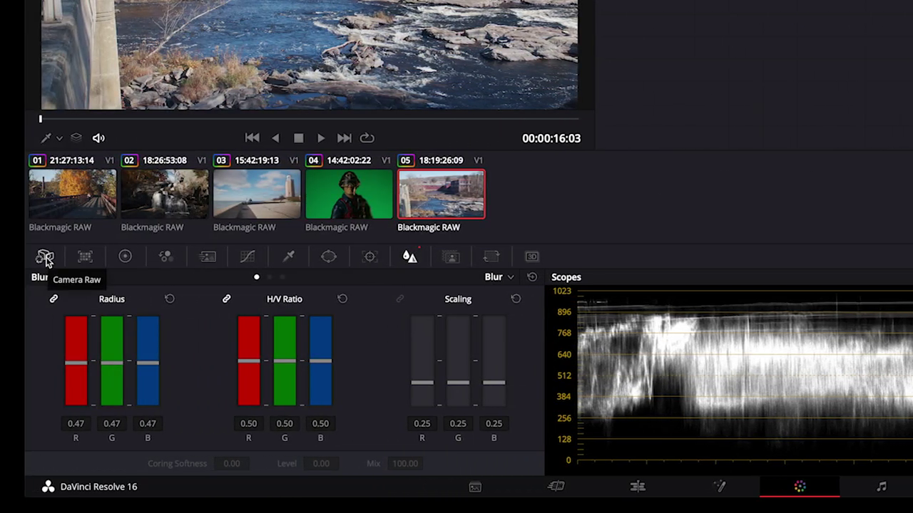
# Set clip 05's Camera Raw Decode Quality to Full Res. and Decode Using to Clip.
pyautogui.click(45, 258)
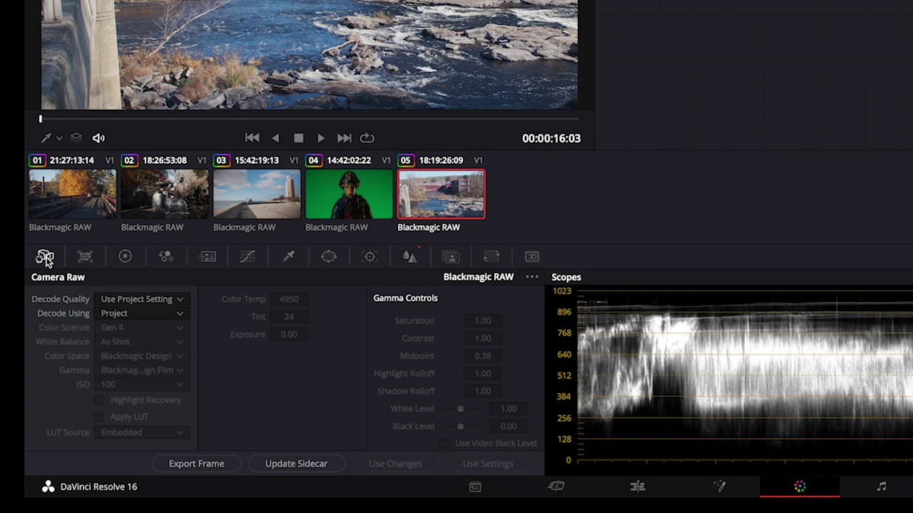
pyautogui.click(132, 298)
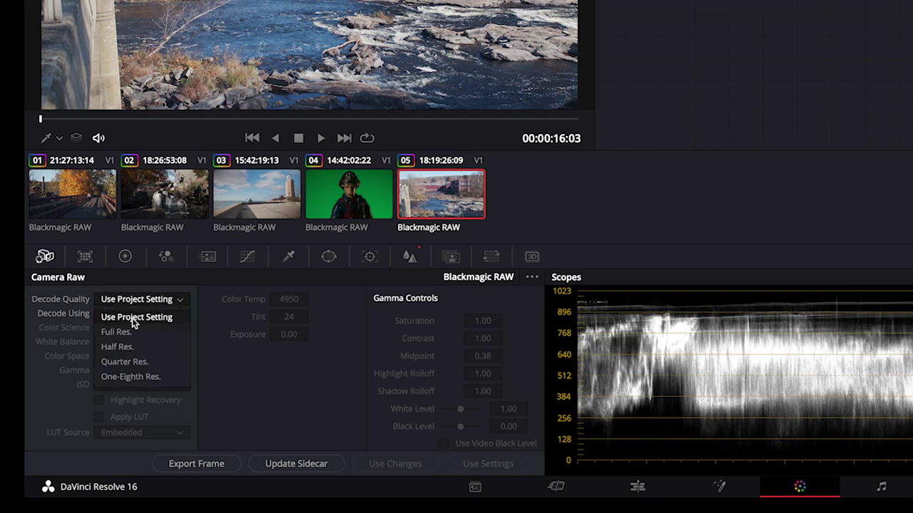
pyautogui.click(134, 333)
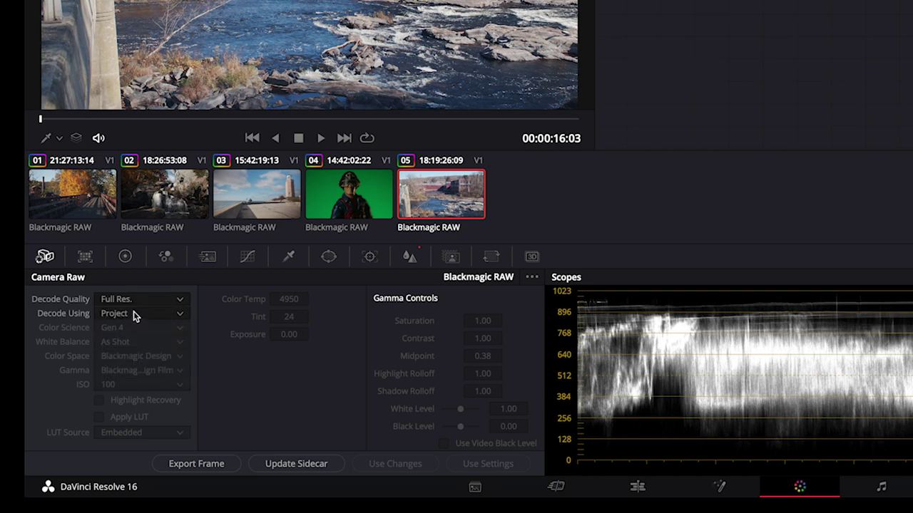
pyautogui.click(135, 316)
pyautogui.click(125, 377)
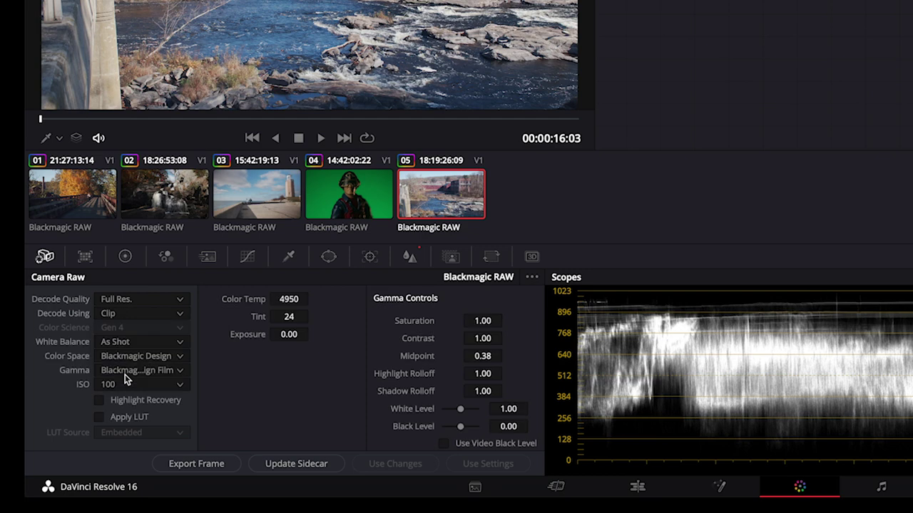
# Keep ISO at 100, lower raw exposure to -0.89 and set white balance to Daylight.
pyautogui.click(178, 387)
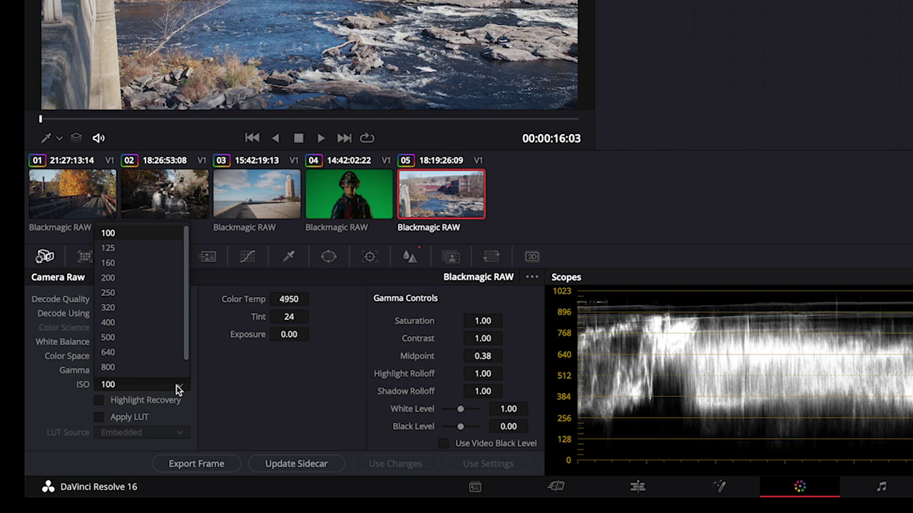
pyautogui.click(178, 388)
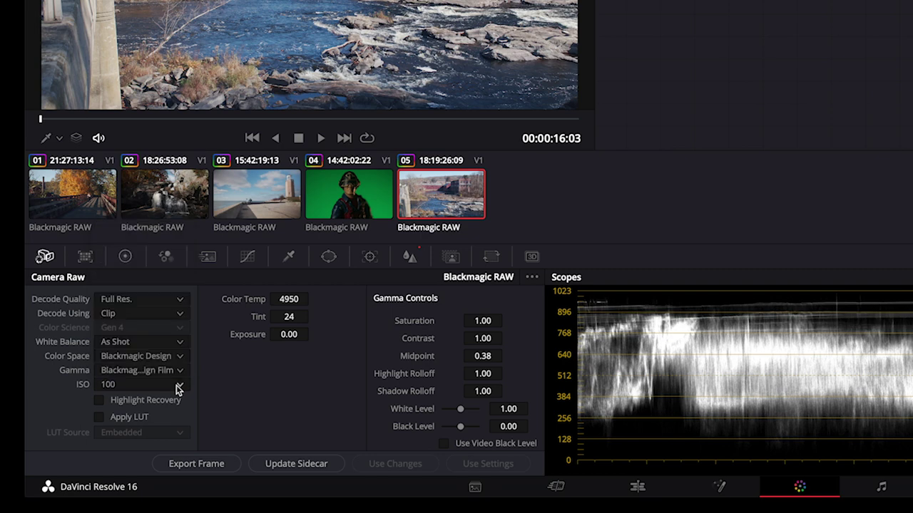
pyautogui.click(177, 343)
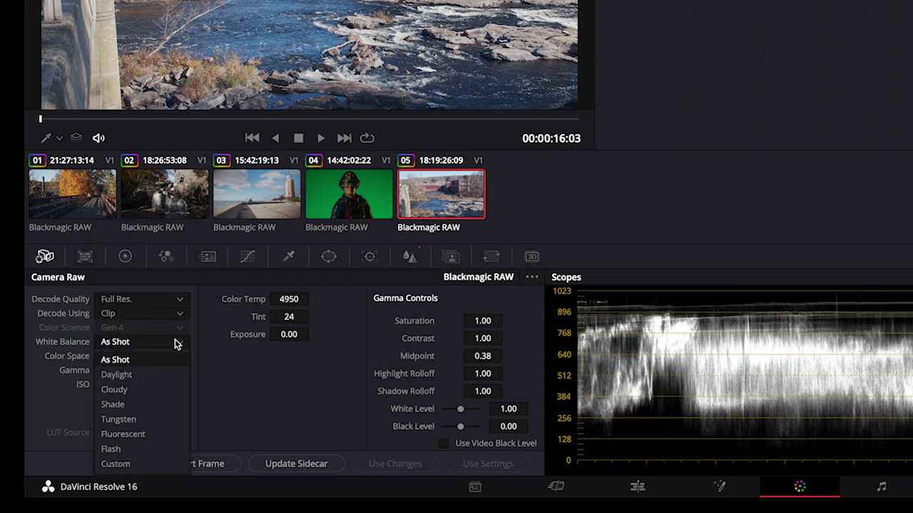
pyautogui.click(264, 356)
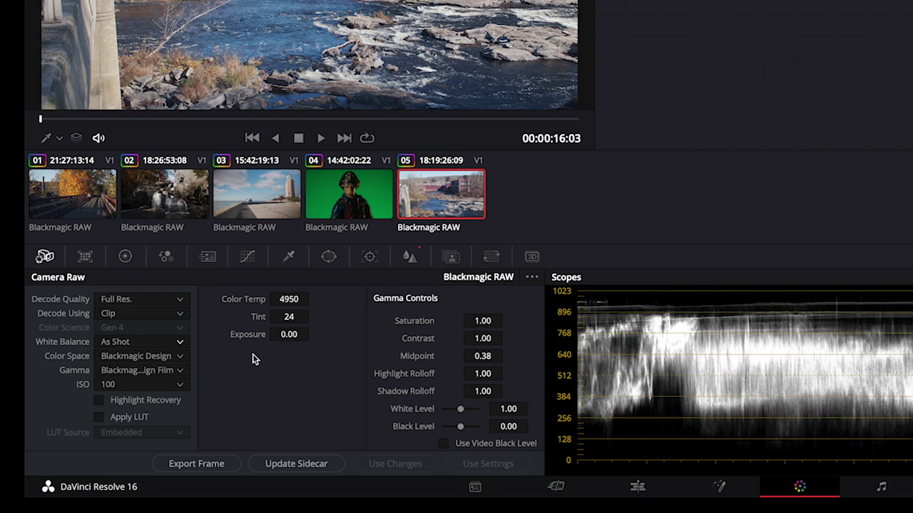
pyautogui.moveTo(285, 336); pyautogui.dragTo(249, 335)
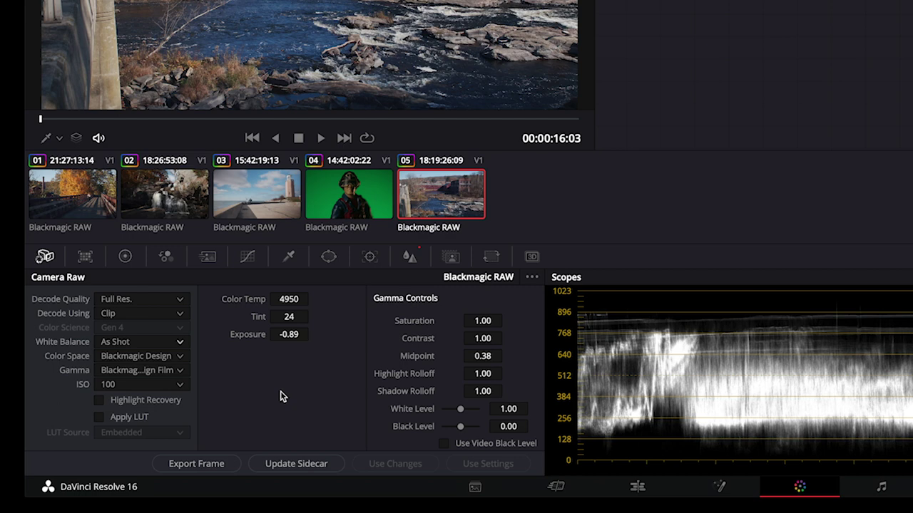
pyautogui.click(178, 343)
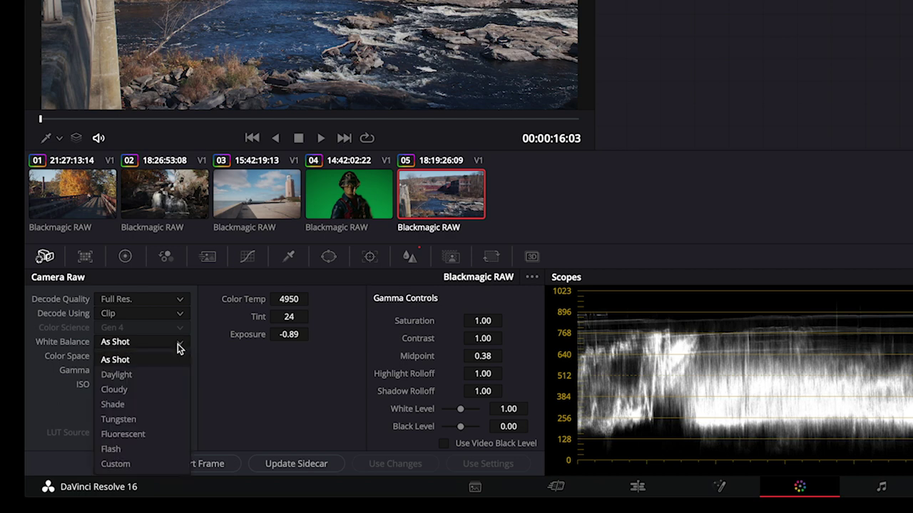
pyautogui.click(145, 374)
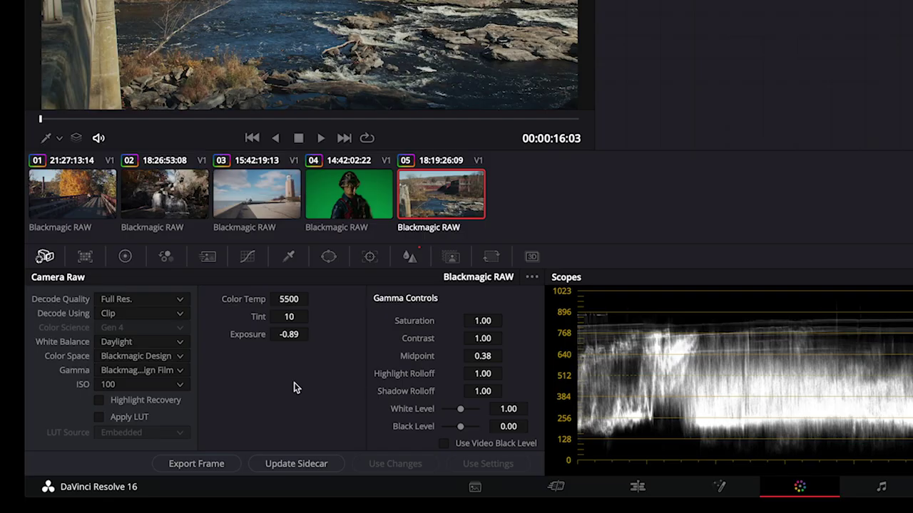
# Set clip 05's master Lift to -0.02 and Gain to 1.01, leaving Gamma at 0.00.
pyautogui.click(125, 257)
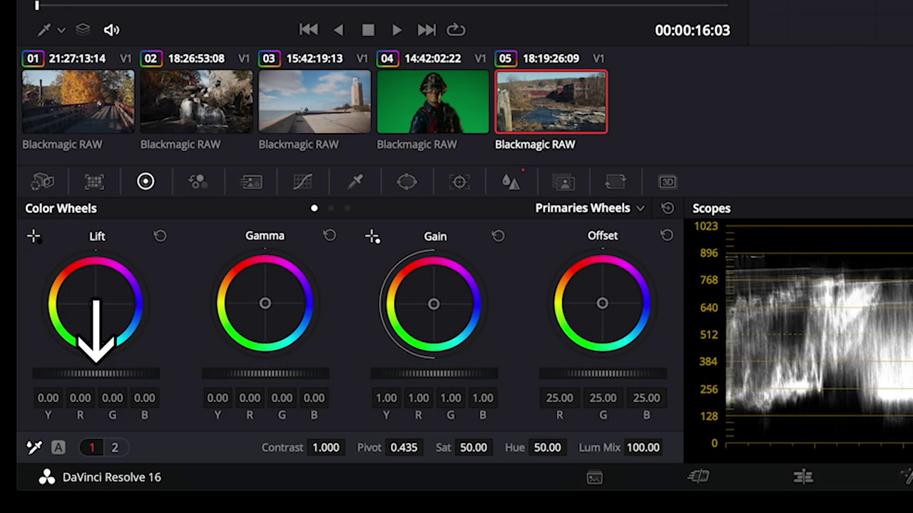
pyautogui.moveTo(96, 373); pyautogui.dragTo(86, 373)
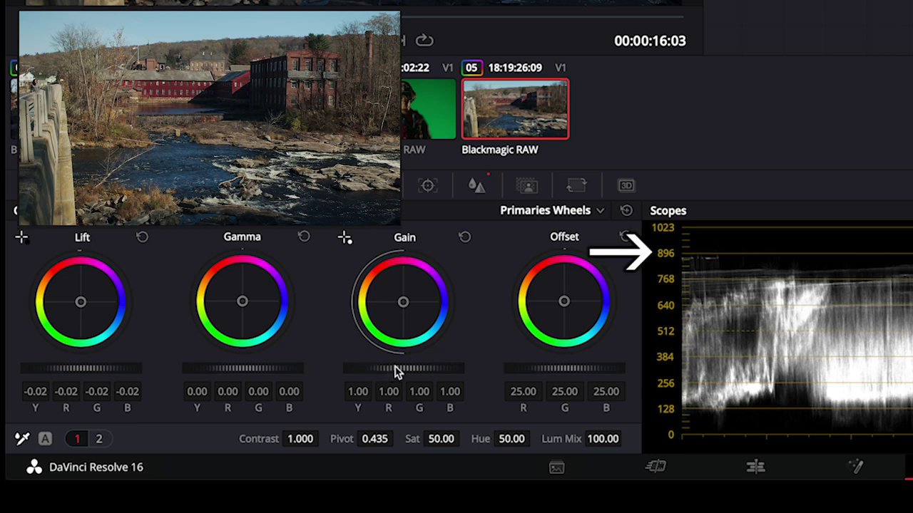
pyautogui.moveTo(404, 368); pyautogui.dragTo(410, 368)
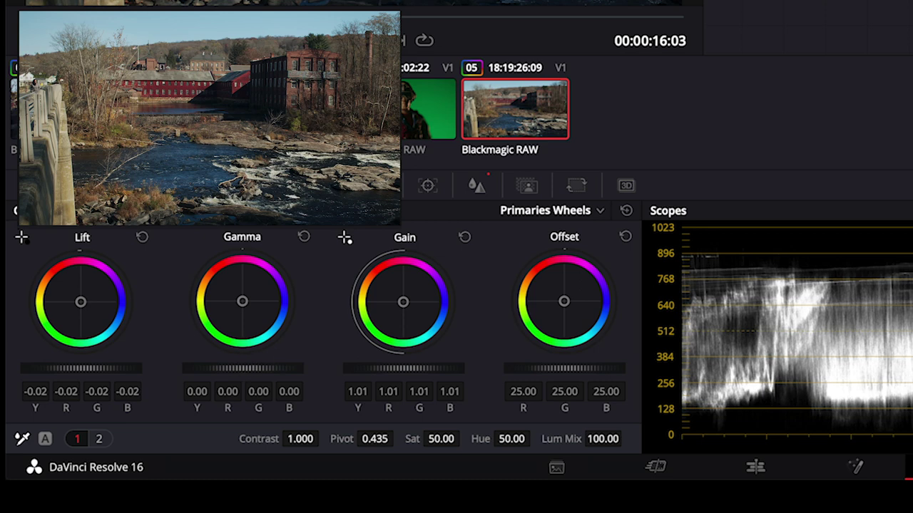
pyautogui.moveTo(249, 368)
pyautogui.mouseDown()
pyautogui.moveTo(226, 368)
pyautogui.moveTo(246, 368)
pyautogui.mouseUp()
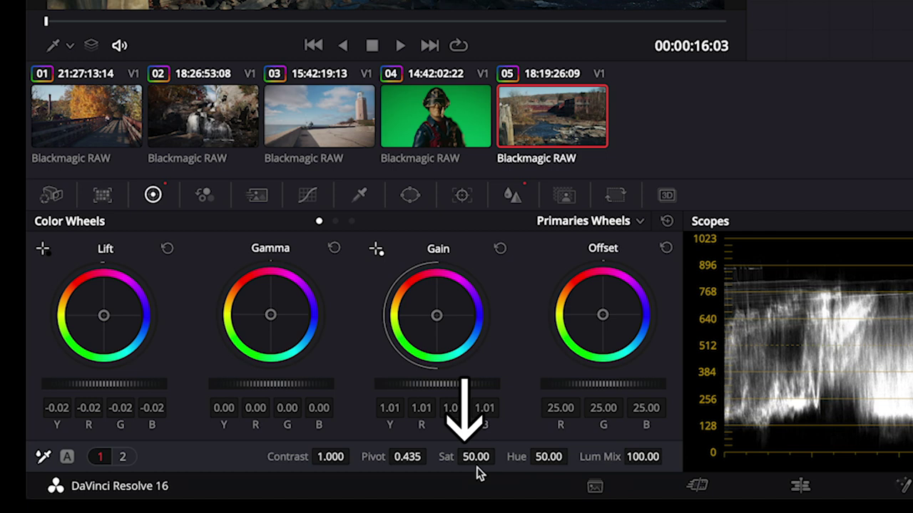
# Set the river mill clip's saturation to 60, then try entering 40 instead.
pyautogui.click(476, 462)
pyautogui.write('60')
pyautogui.press('Return')
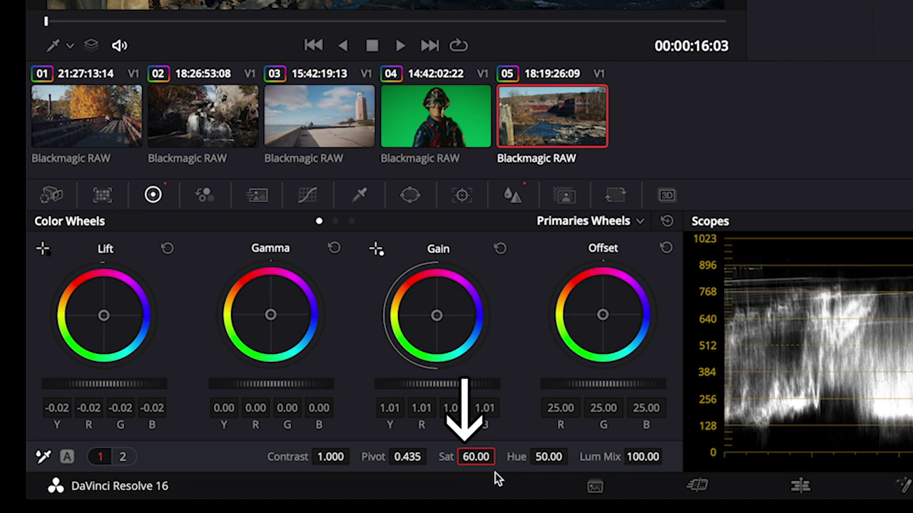
pyautogui.click(476, 457)
pyautogui.write('40')
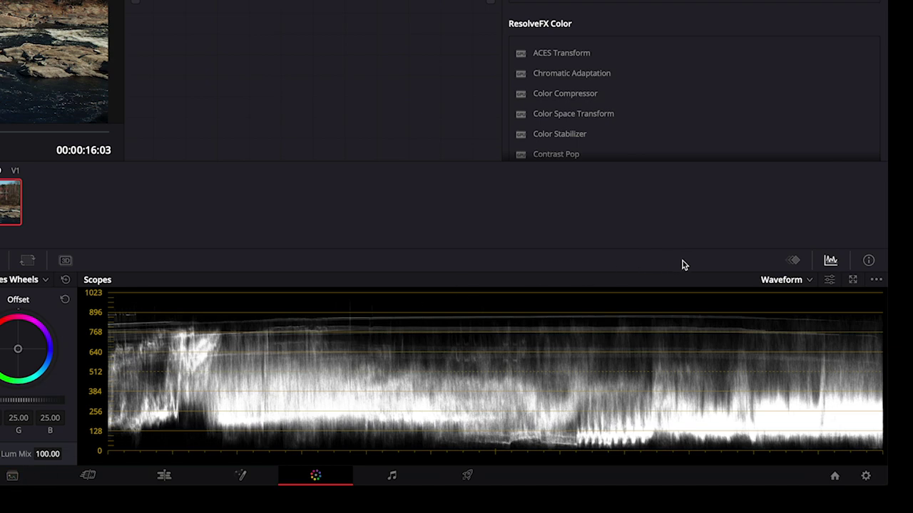
# Switch the scope to an RGB Parade and select the lighthouse clip 03.
pyautogui.click(808, 280)
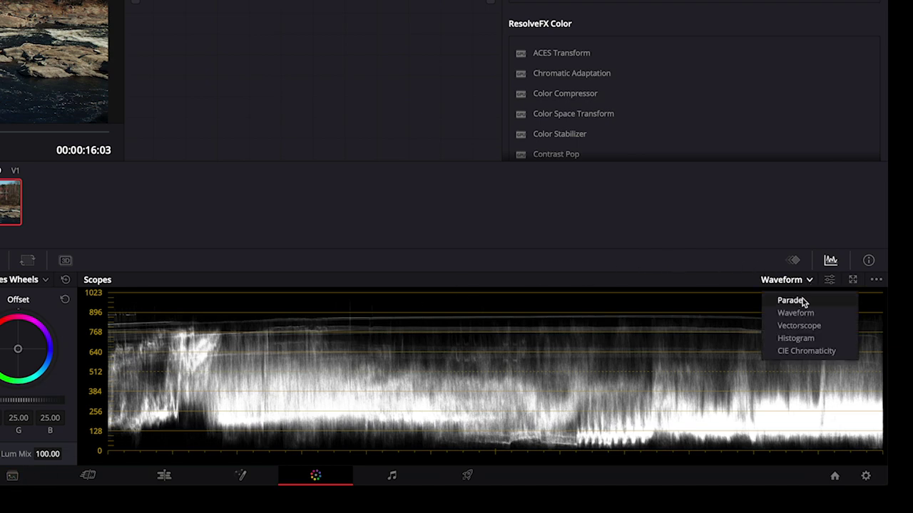
pyautogui.click(804, 302)
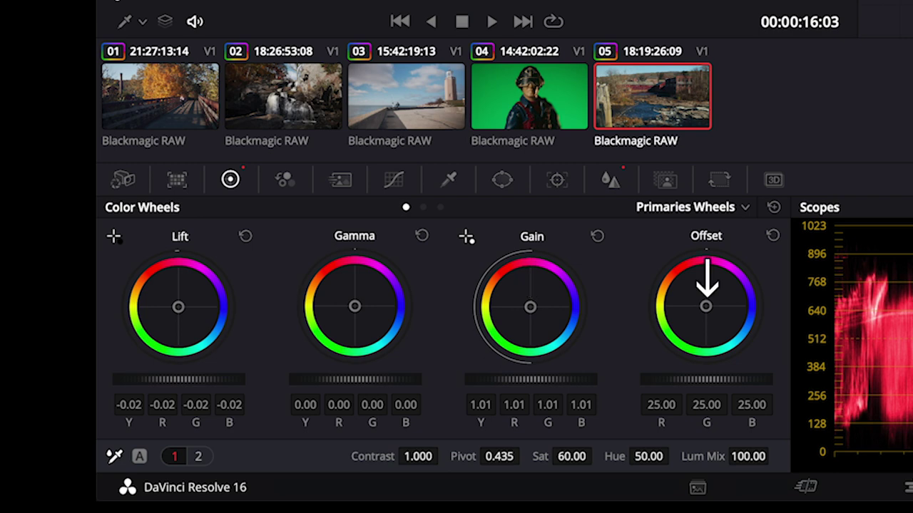
pyautogui.click(406, 105)
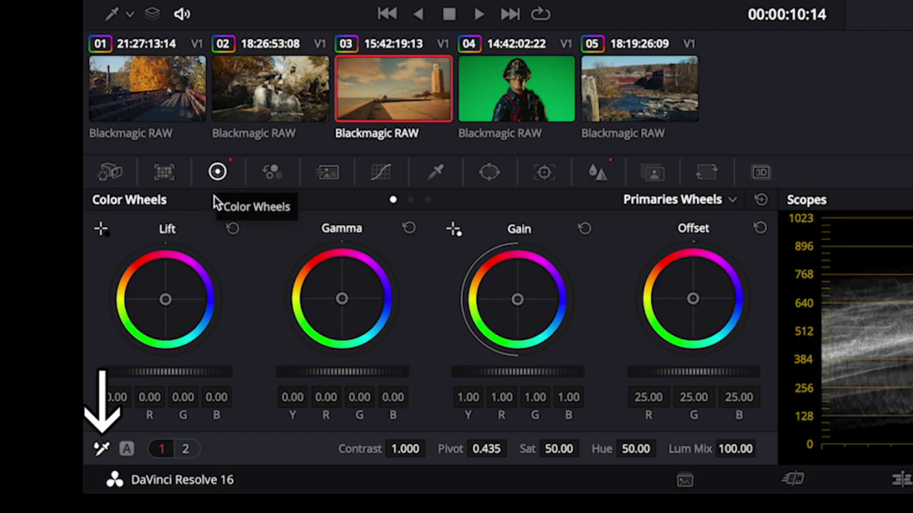
# Neutralise the lighthouse clip's white balance using the lantern as the white reference.
pyautogui.click(101, 451)
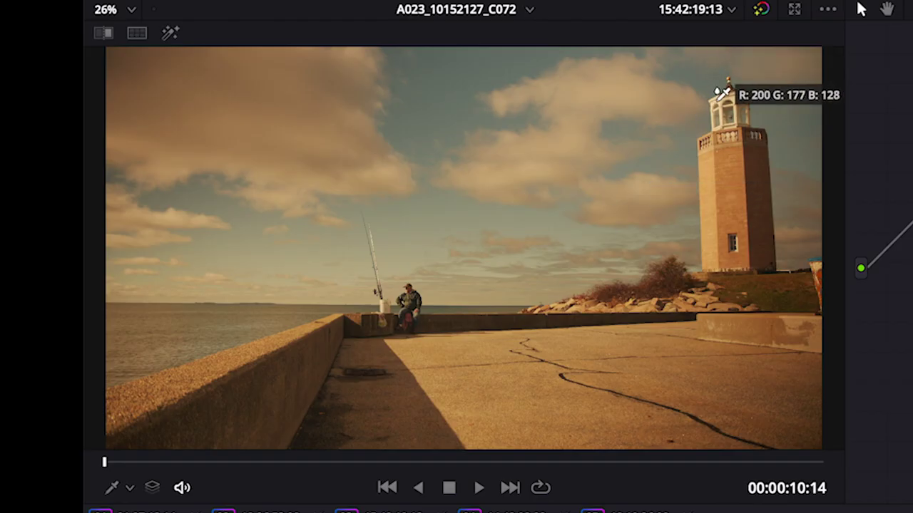
pyautogui.click(720, 94)
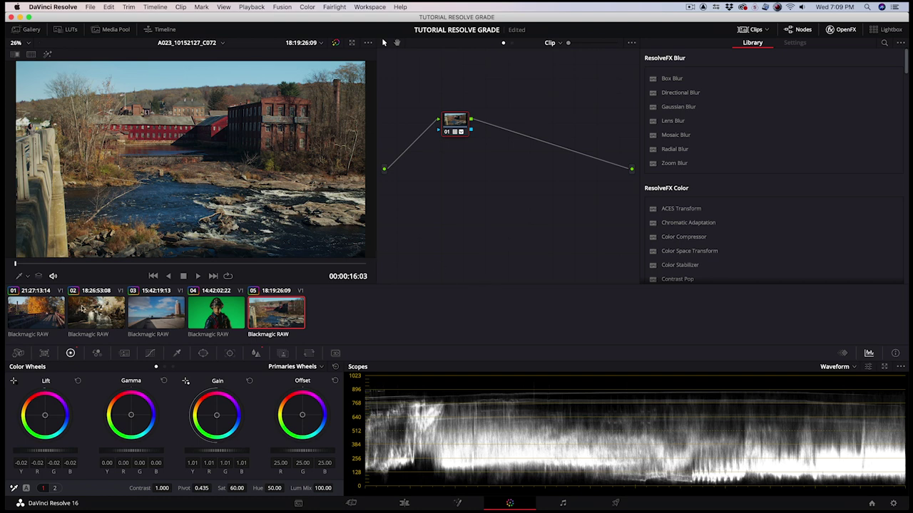
# Select all five timeline clips and add them to a new group named POST GROUP.
pyautogui.keyDown('shift'); pyautogui.click(40, 312); pyautogui.keyUp('shift')
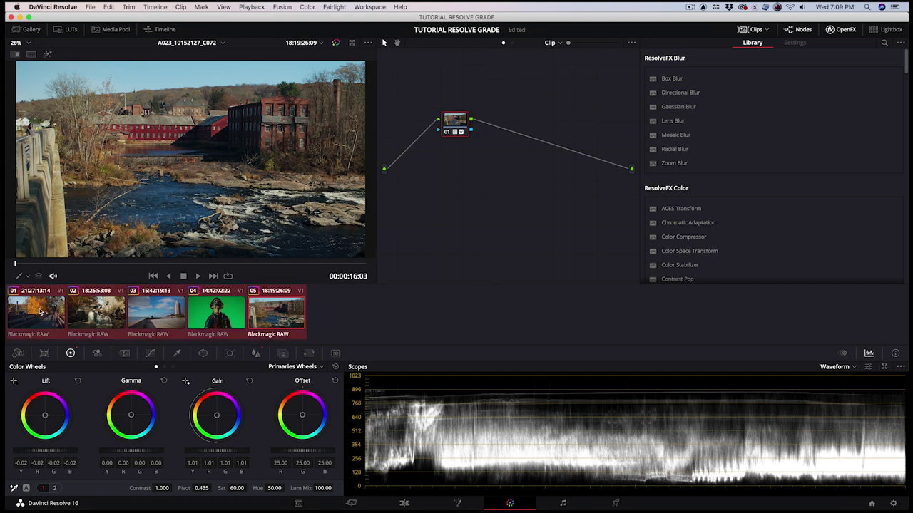
pyautogui.rightClick(39, 311)
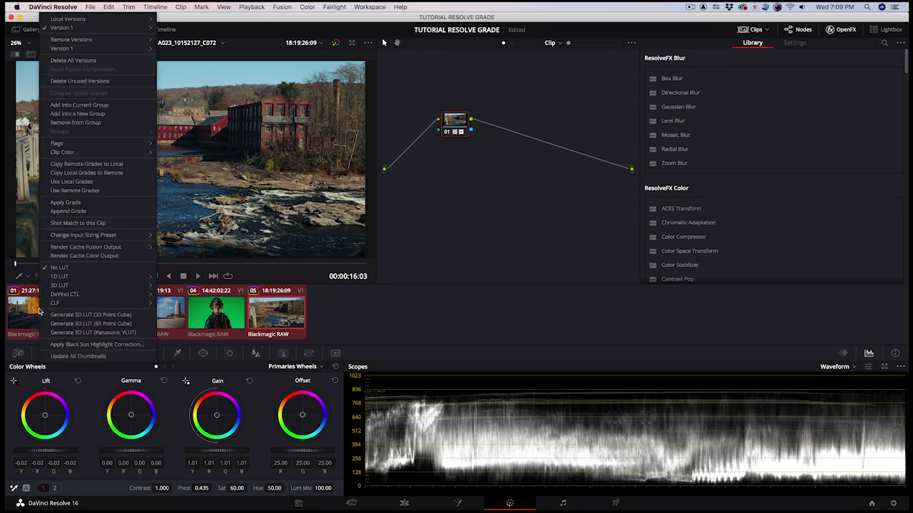
pyautogui.click(115, 115)
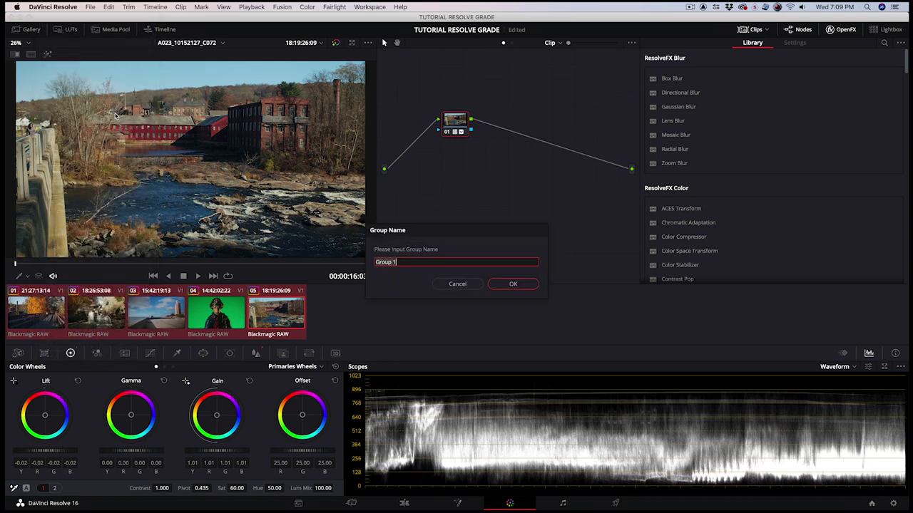
pyautogui.write('POST GROUP')
pyautogui.click(514, 283)
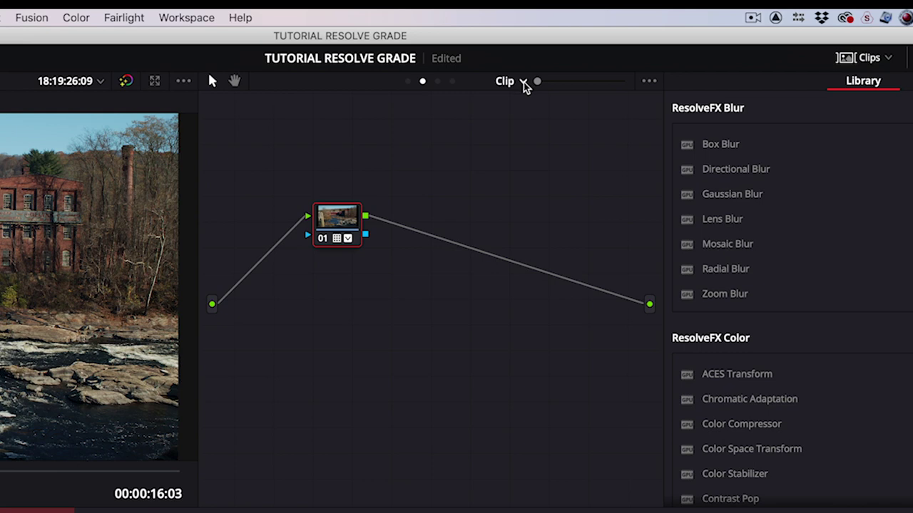
# Show the Group Post-Clip node graph for POST GROUP.
pyautogui.click(523, 83)
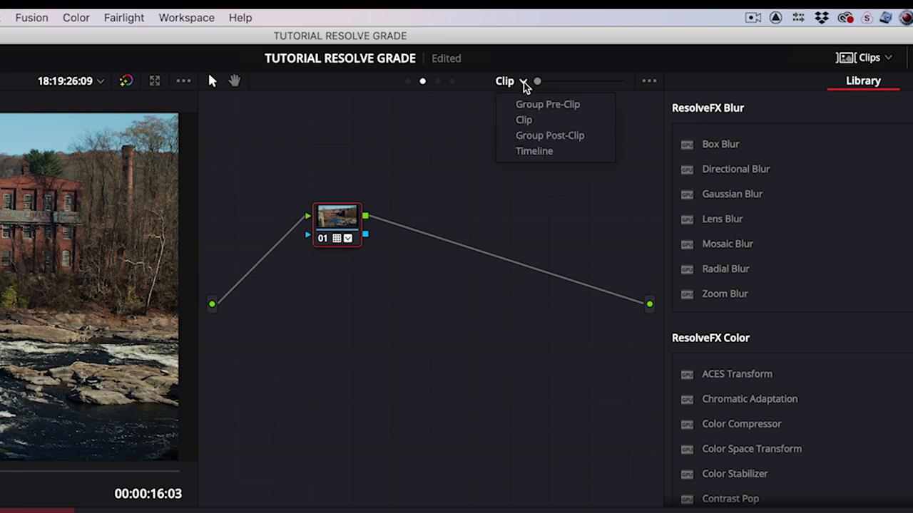
pyautogui.click(564, 138)
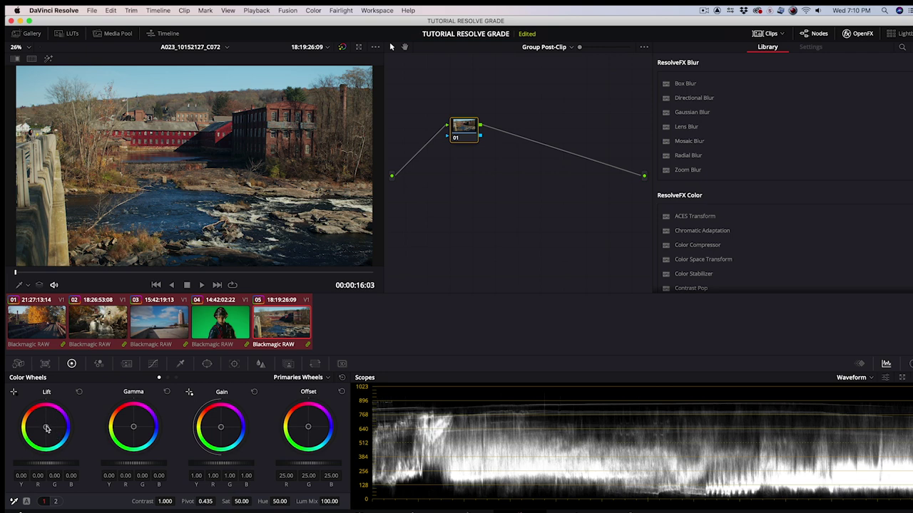
pyautogui.moveTo(45, 426); pyautogui.dragTo(48, 428)
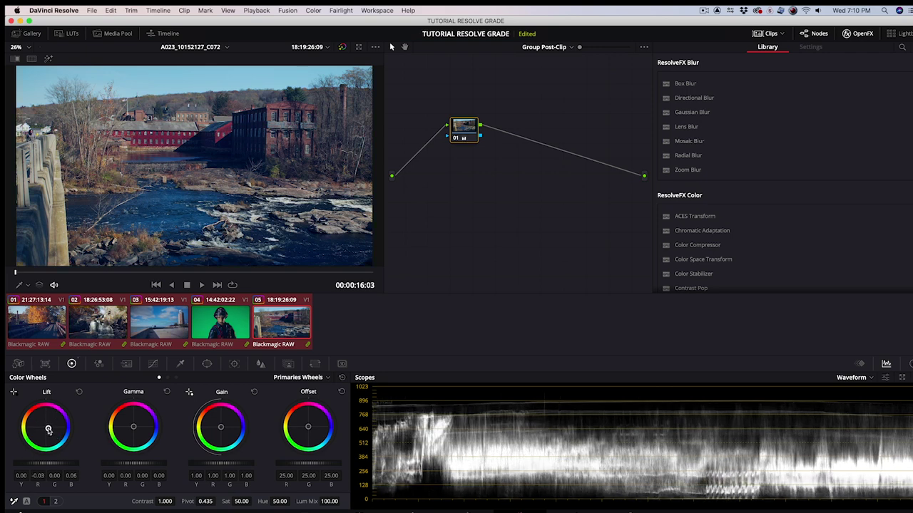
pyautogui.moveTo(134, 426); pyautogui.dragTo(129, 423)
pyautogui.moveTo(62, 464); pyautogui.dragTo(27, 468)
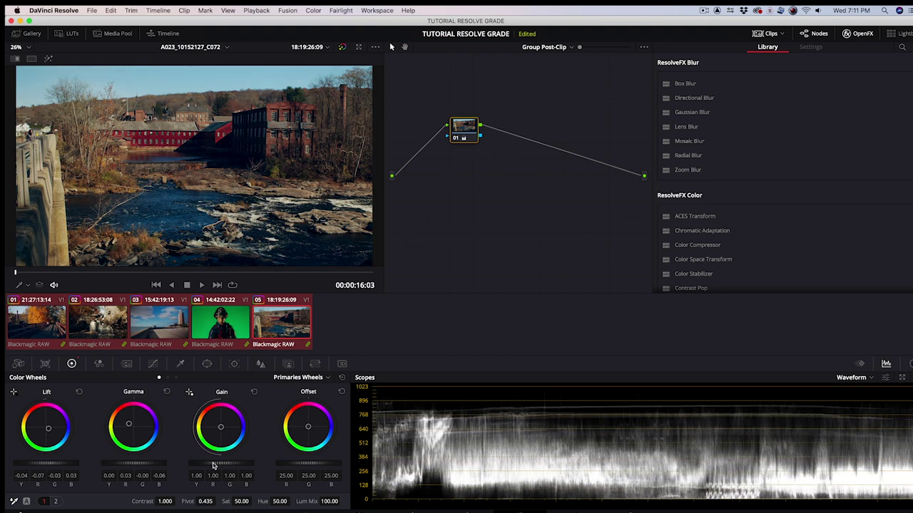
pyautogui.moveTo(215, 465); pyautogui.dragTo(230, 465)
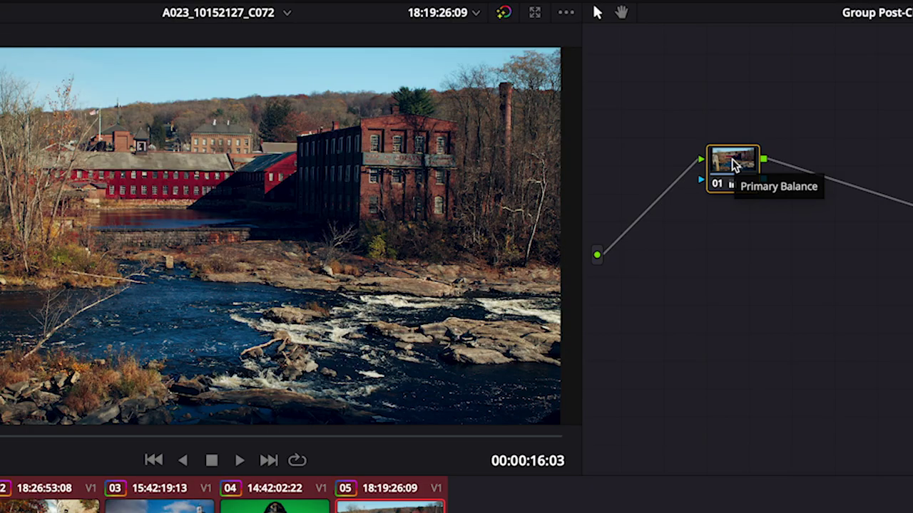
pyautogui.rightClick(465, 128)
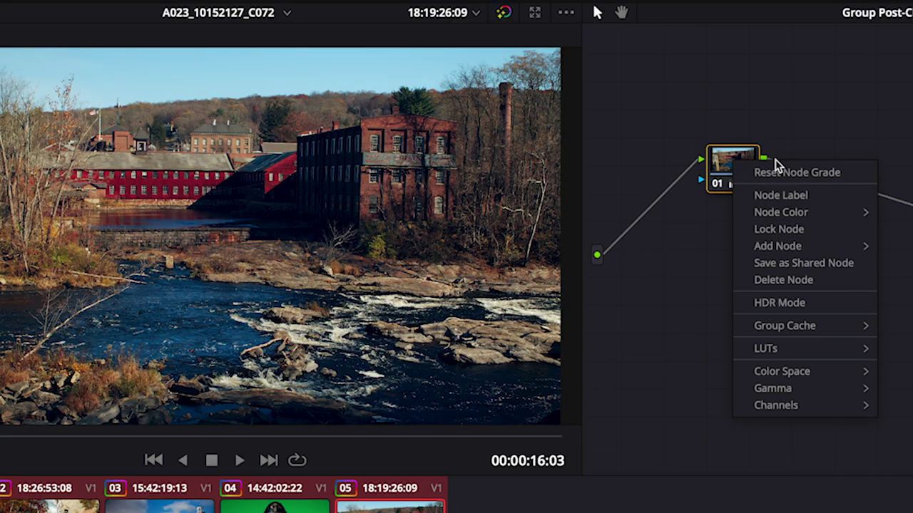
pyautogui.click(849, 175)
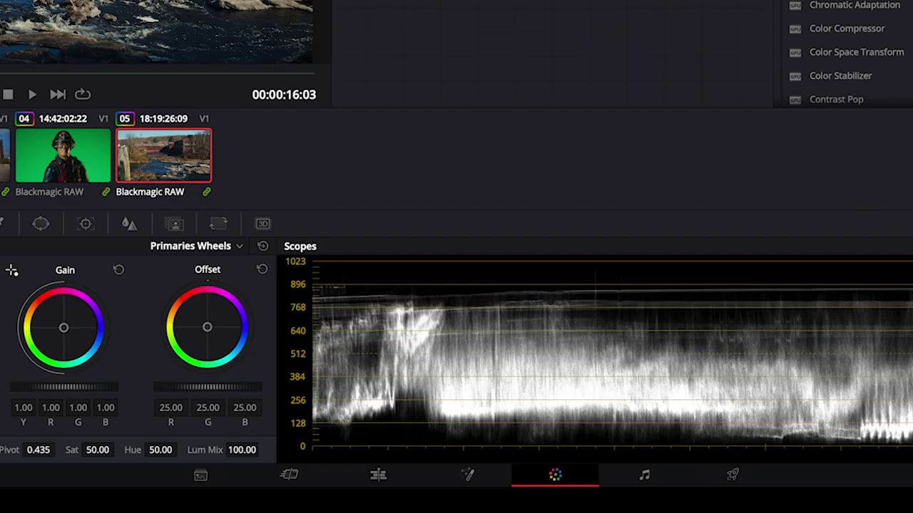
# On the Deliver page, name the render GRADED FOOTAGE FROM RESOLVE and save it to the grading tutorial folder.
pyautogui.click(756, 480)
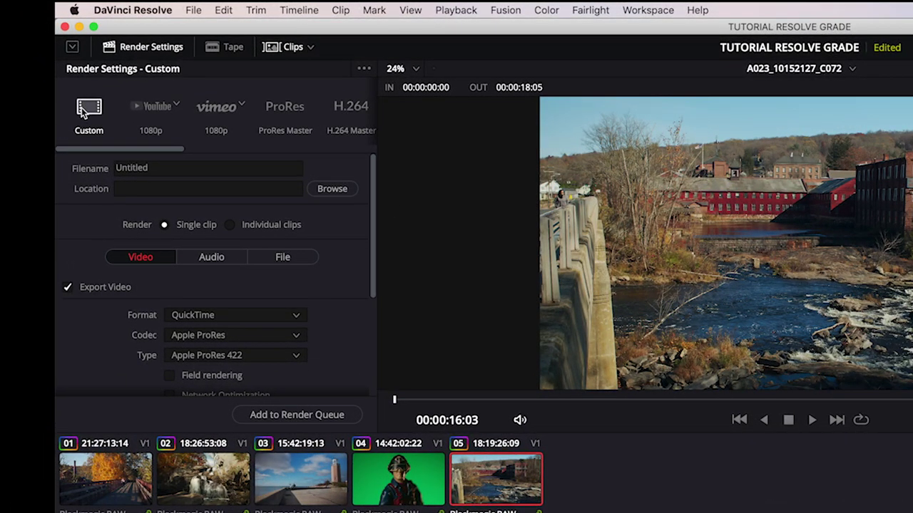
pyautogui.click(299, 169)
pyautogui.write('GRADED FOOT')
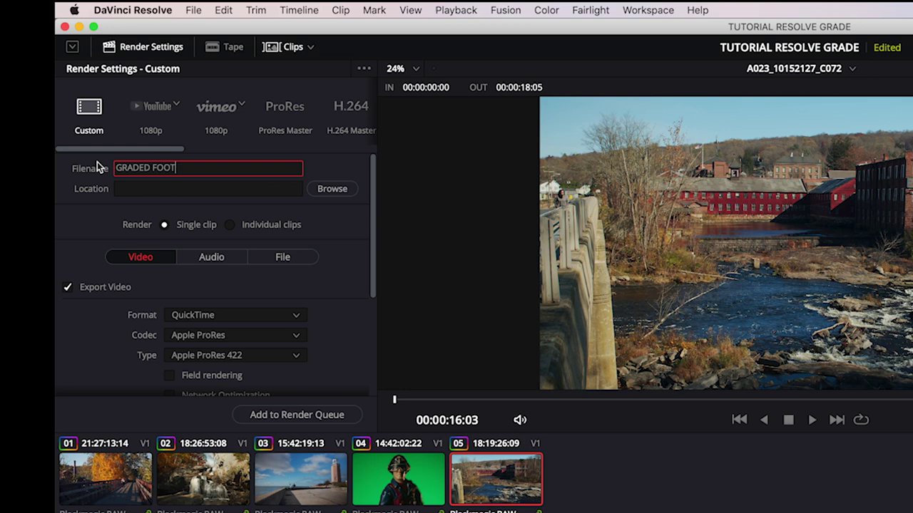
pyautogui.write('AGE FROM RESOLVE')
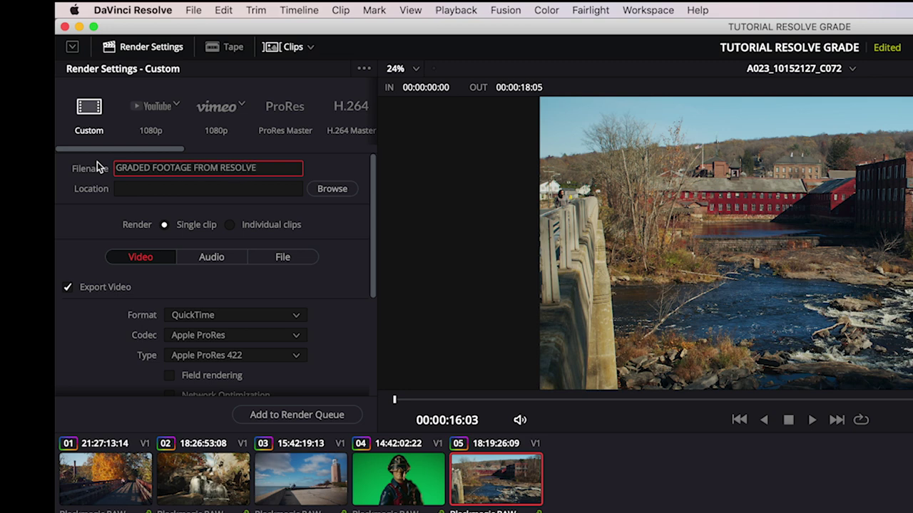
pyautogui.click(332, 190)
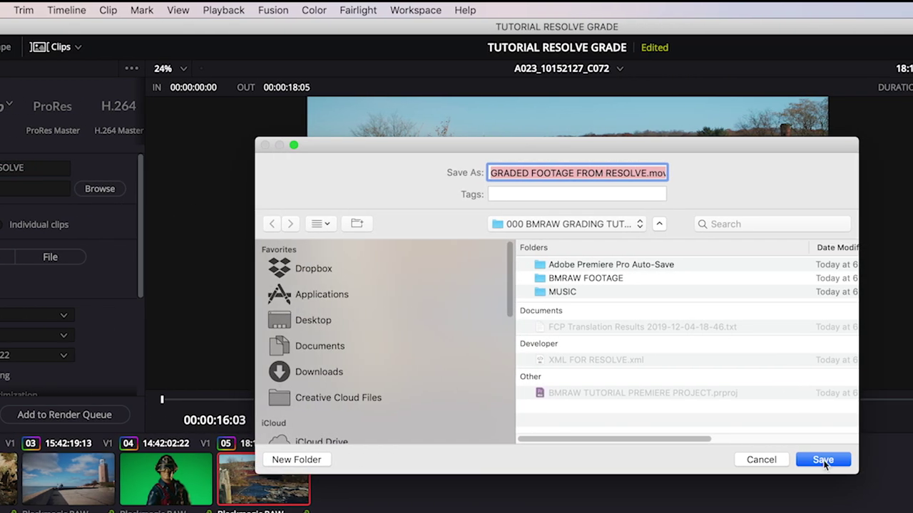
pyautogui.click(822, 460)
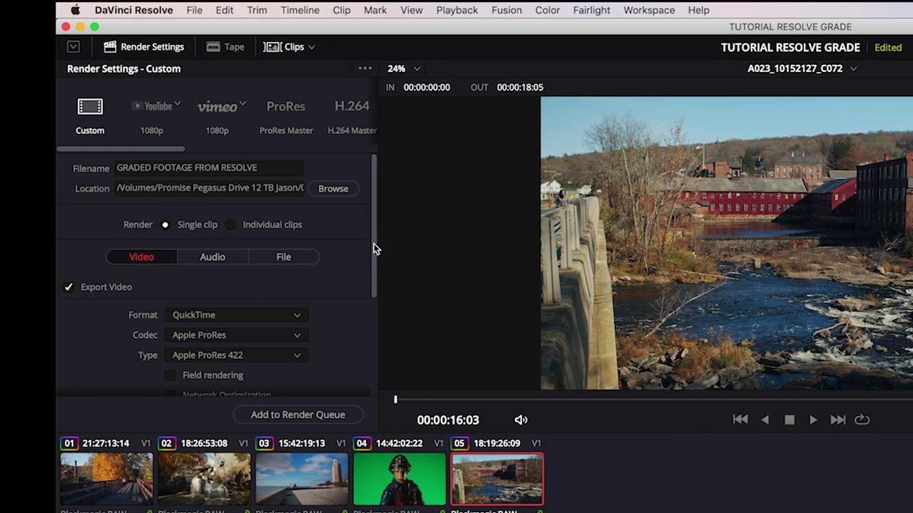
# Set the render codec to Apple ProRes 422 HQ, keeping the custom 6144 x 3456 resolution.
pyautogui.moveTo(311, 244); pyautogui.dragTo(315, 282)
pyautogui.moveTo(378, 283); pyautogui.dragTo(380, 301)
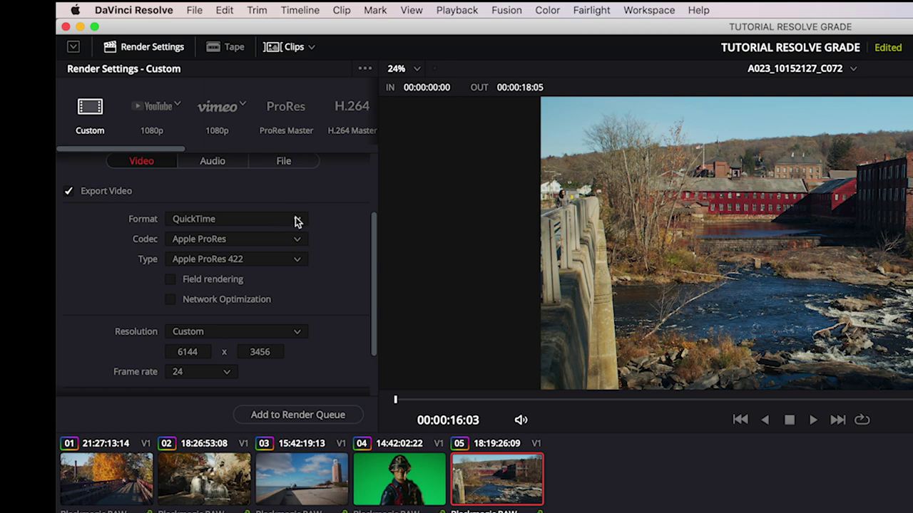
pyautogui.click(296, 240)
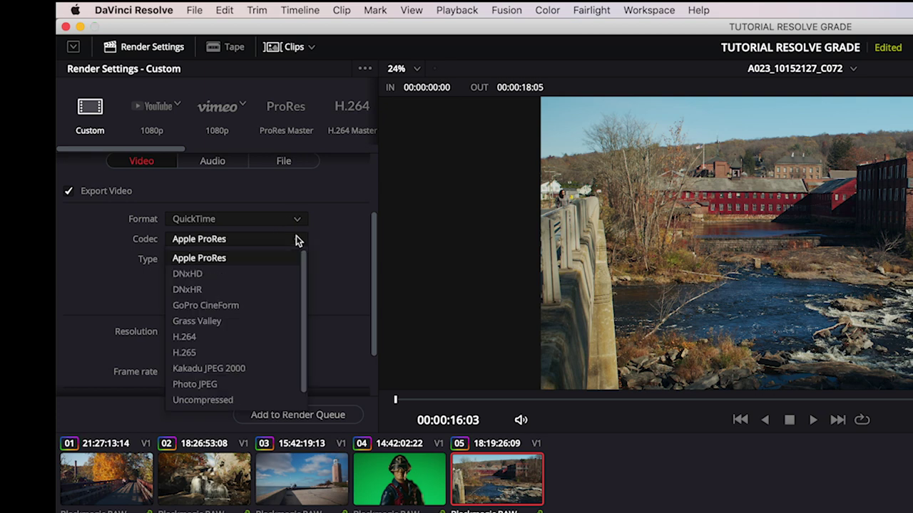
pyautogui.click(224, 264)
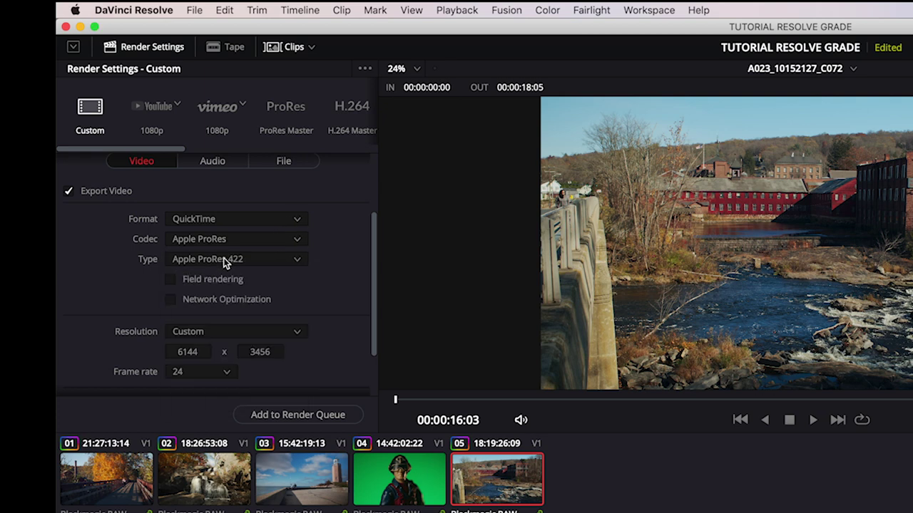
pyautogui.click(297, 259)
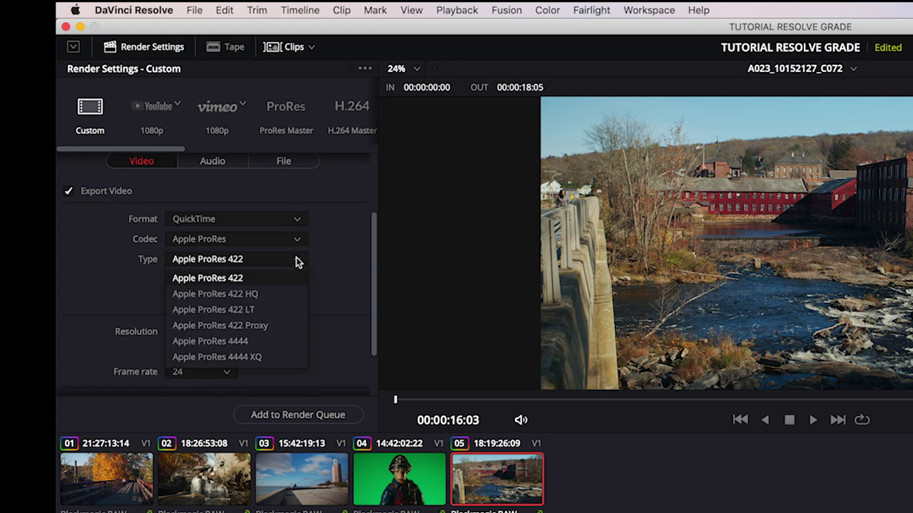
pyautogui.click(269, 295)
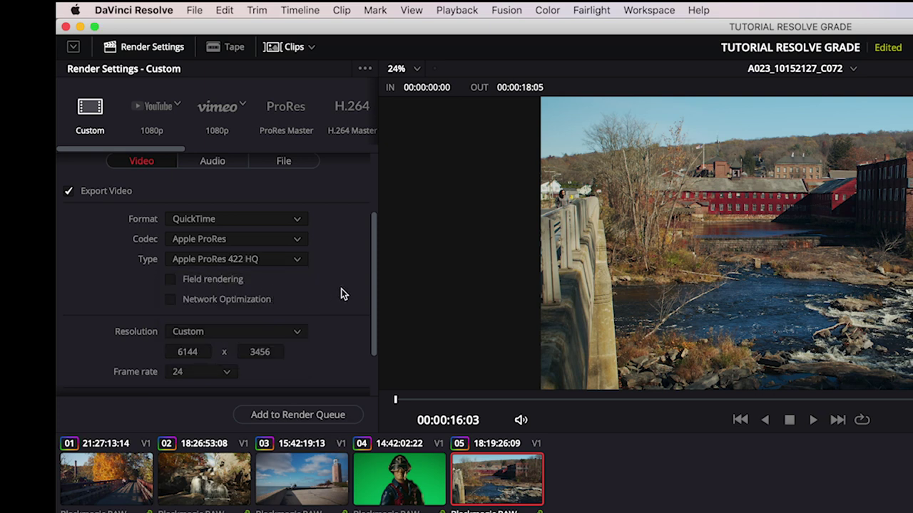
pyautogui.moveTo(373, 293); pyautogui.dragTo(378, 330)
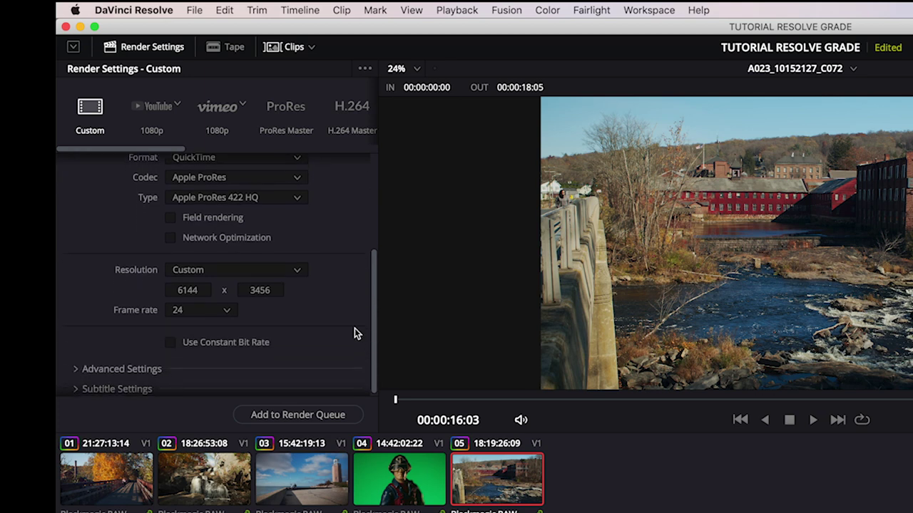
pyautogui.click(298, 271)
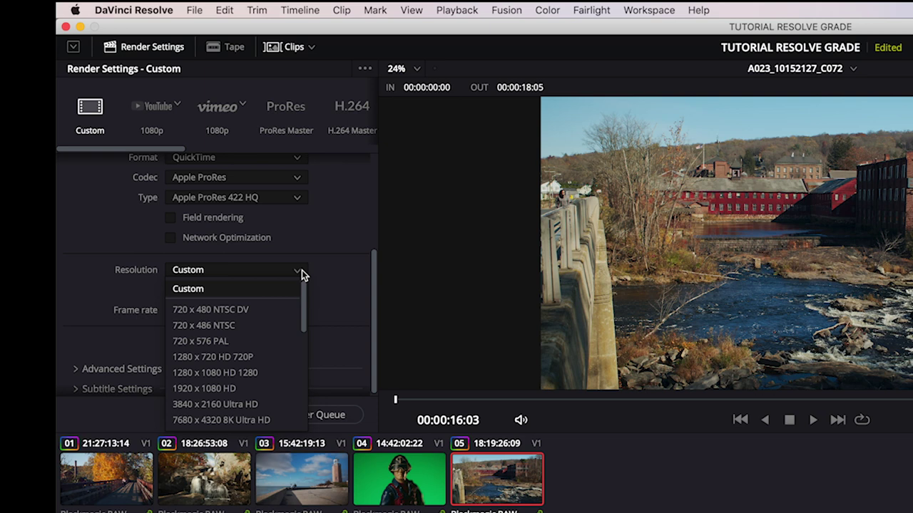
pyautogui.click(302, 270)
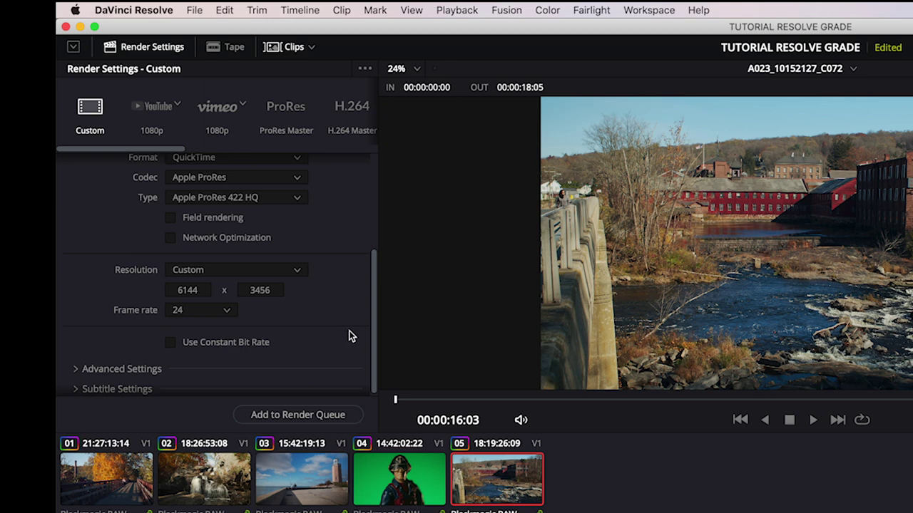
# Queue and render the ProRes job, then save the TUTORIAL RESOLVE GRADE project.
pyautogui.click(318, 415)
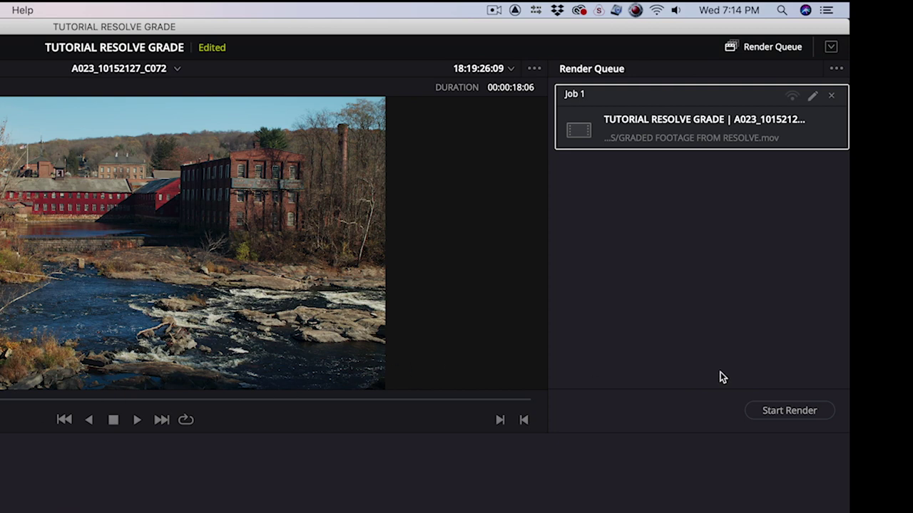
pyautogui.click(778, 414)
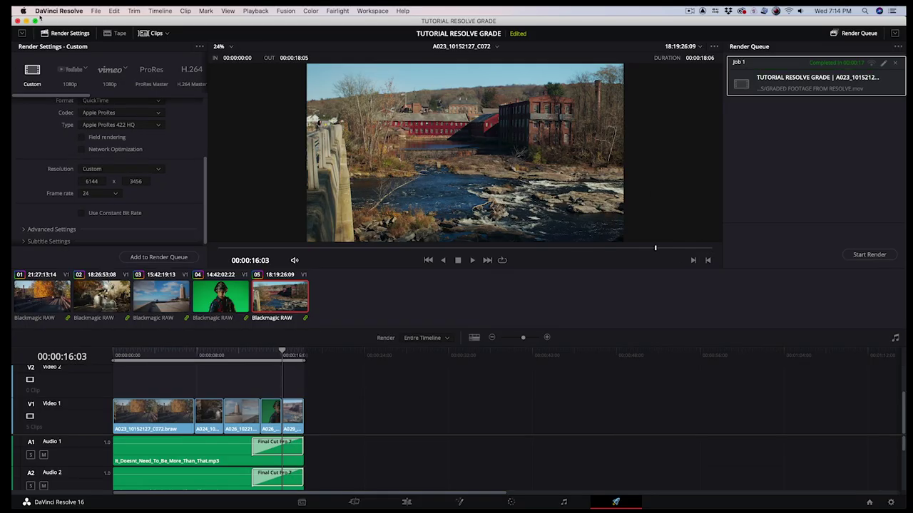
pyautogui.click(94, 11)
pyautogui.click(110, 61)
pyautogui.click(58, 10)
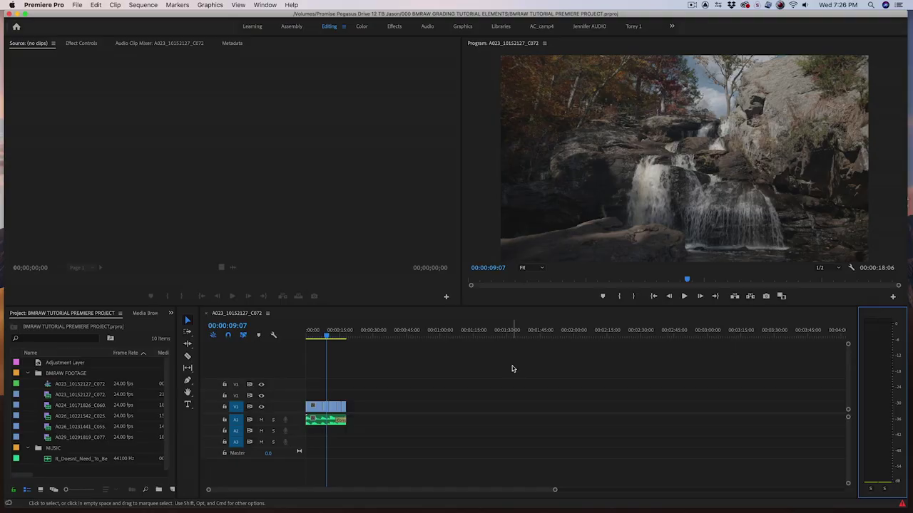
# Focus the Project panel of BMRAW TUTORIAL PREMIERE PROJECT and bring up the File menu.
pyautogui.click(139, 335)
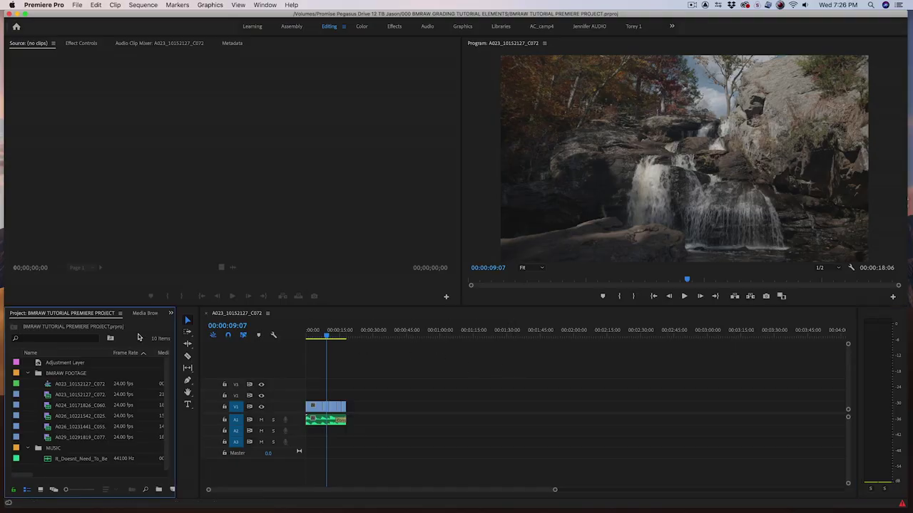
pyautogui.click(76, 5)
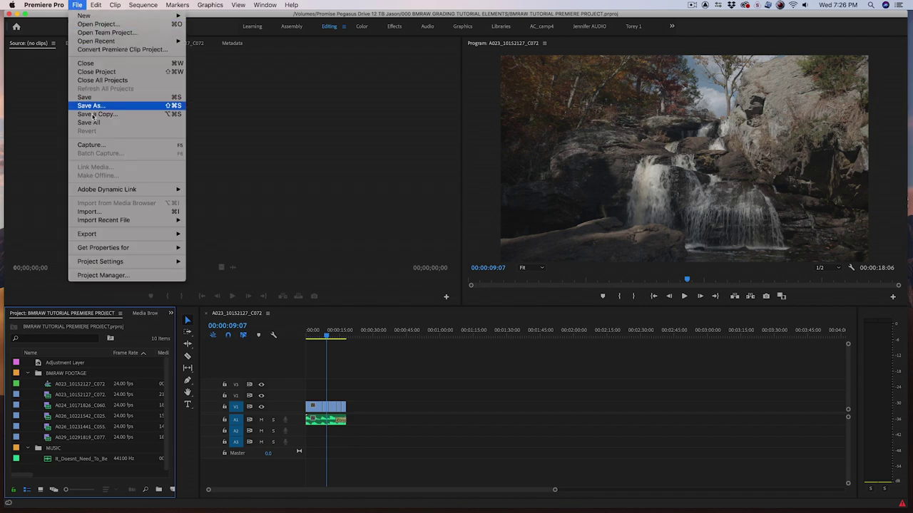
# Import GRADED FOOTAGE FROM RESOLVE.mov and place only its video on the sequence.
pyautogui.click(105, 212)
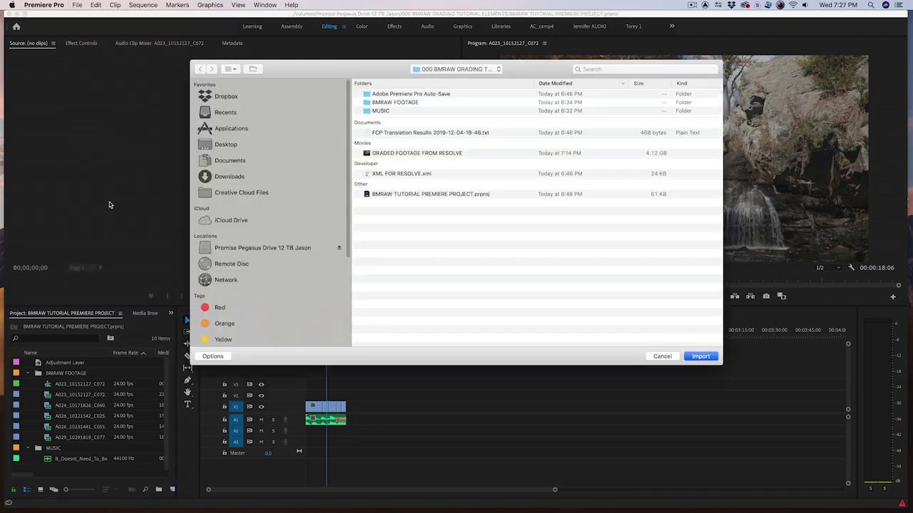
pyautogui.doubleClick(388, 154)
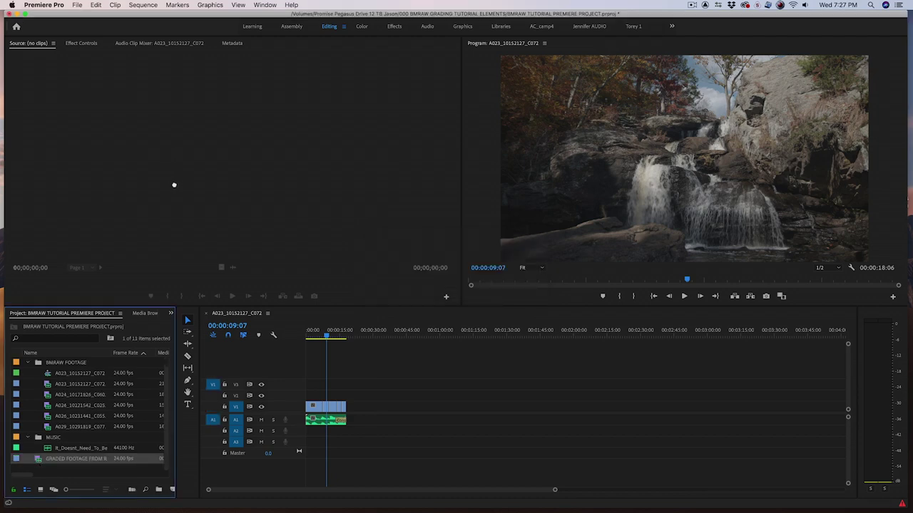
pyautogui.moveTo(174, 185); pyautogui.dragTo(174, 186)
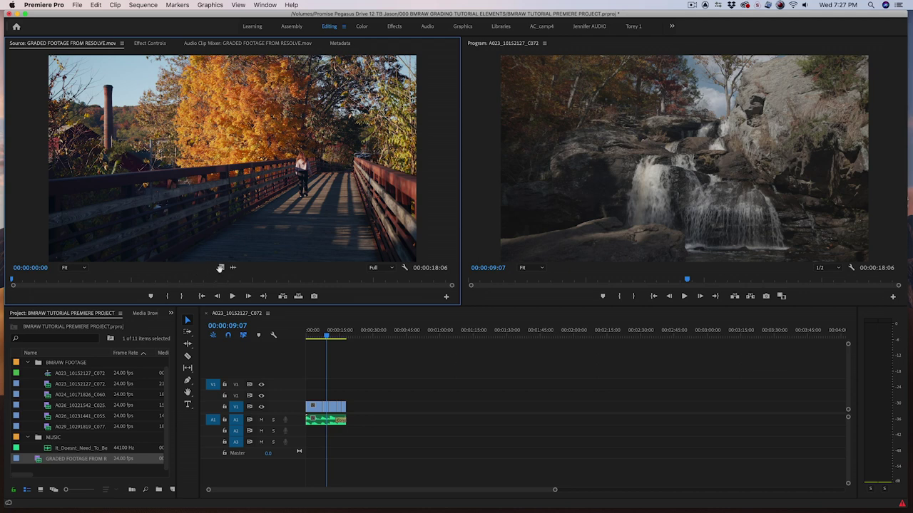
pyautogui.moveTo(220, 268); pyautogui.dragTo(313, 395)
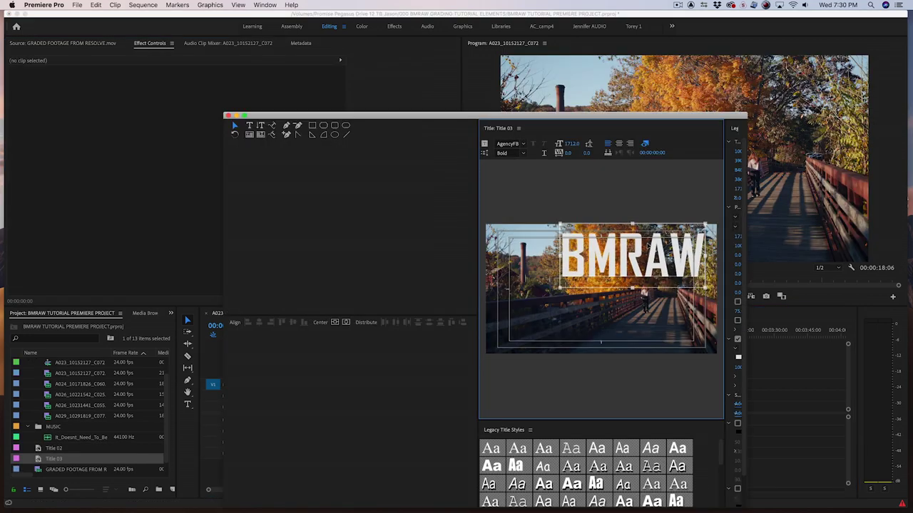
# Place Title 03 on V3 at the sequence start over the graded footage, then preview it through to the end.
pyautogui.click(228, 115)
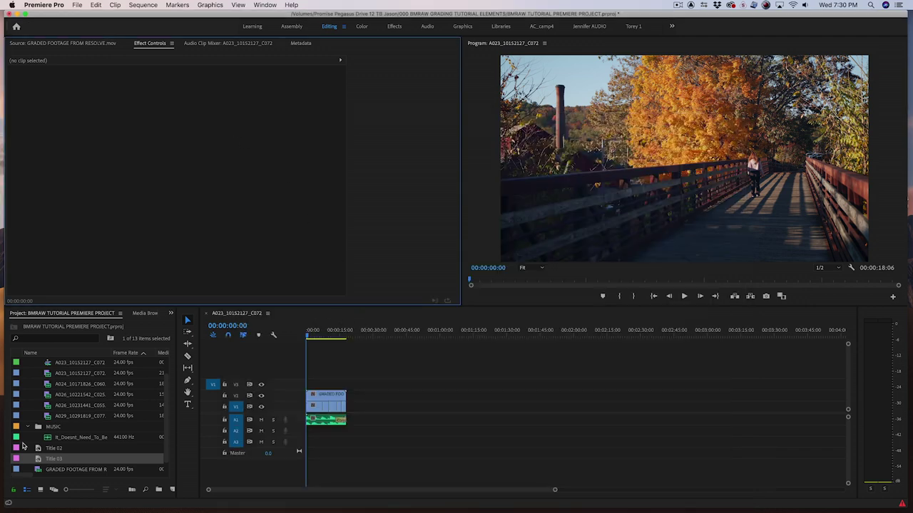
pyautogui.moveTo(32, 461); pyautogui.dragTo(303, 383)
pyautogui.click(309, 338)
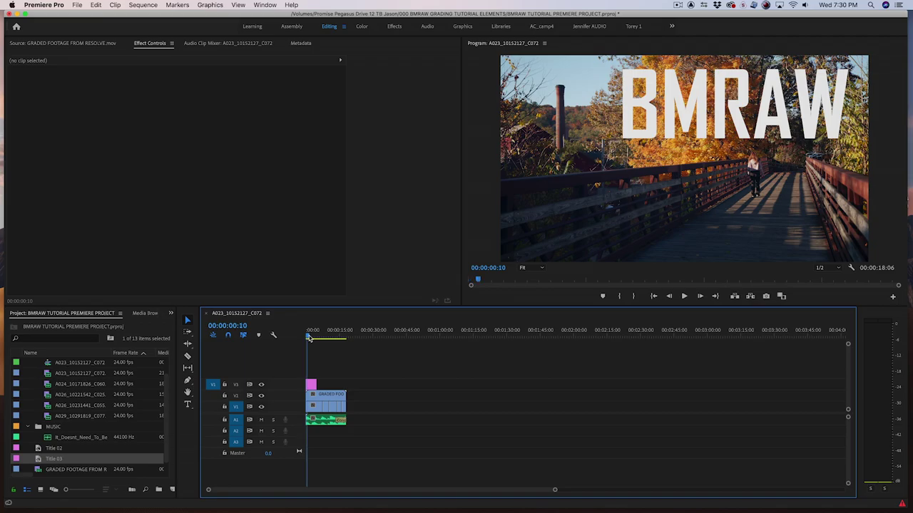
pyautogui.press('\\')
pyautogui.moveTo(309, 337); pyautogui.dragTo(625, 337)
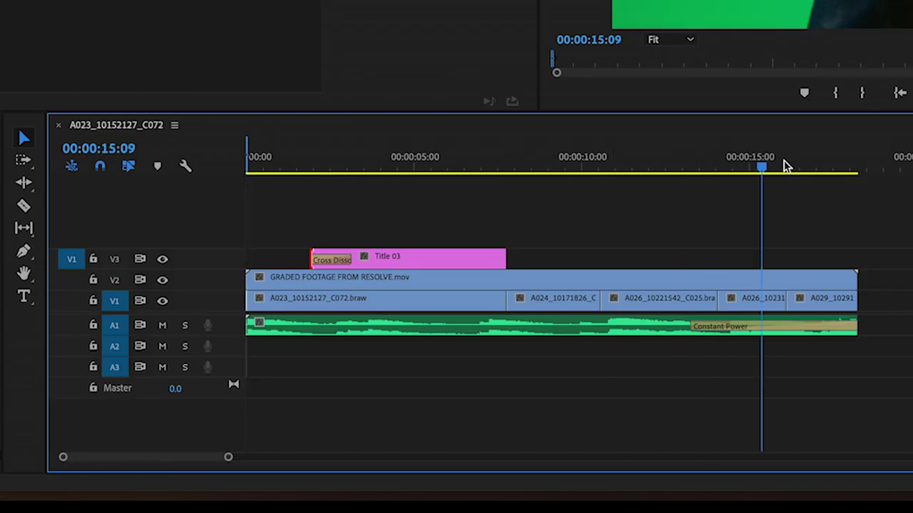
pyautogui.moveTo(847, 168); pyautogui.dragTo(858, 166)
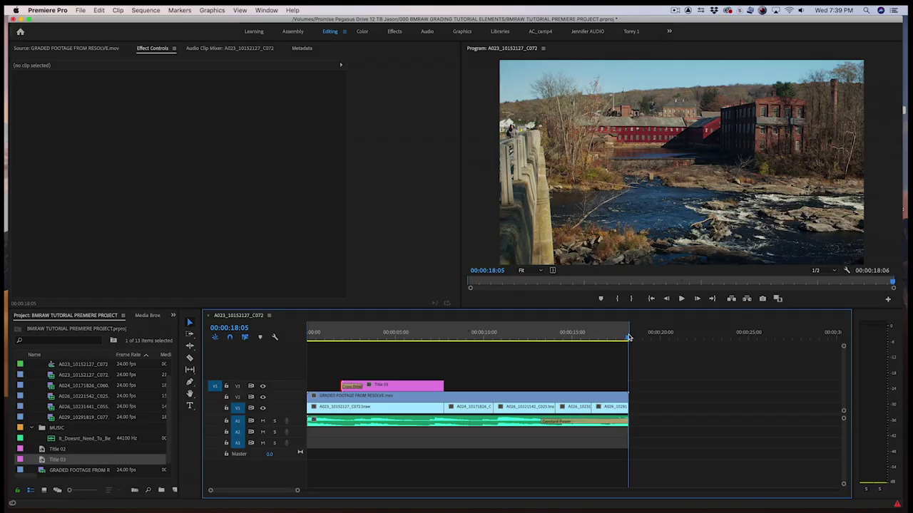
# Start a media export in QuickTime format with the Apple ProRes 422 HQ preset.
pyautogui.click(81, 10)
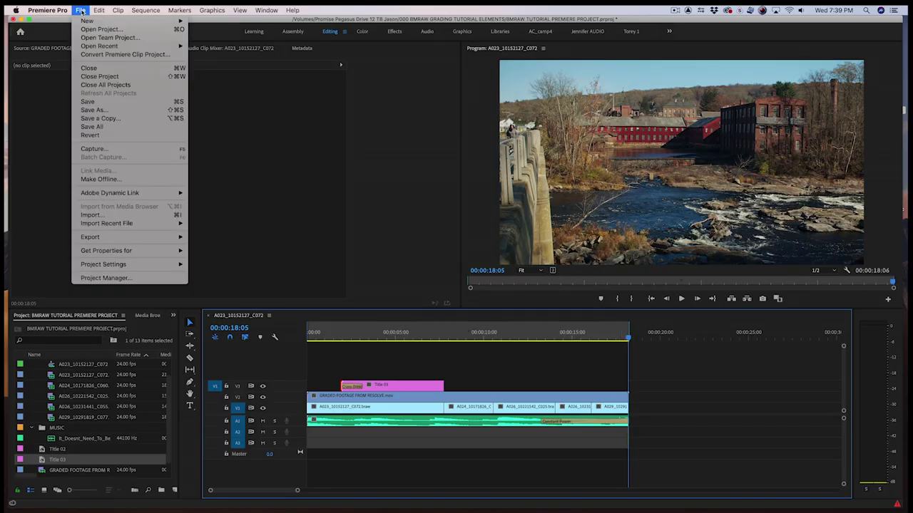
pyautogui.moveTo(148, 251)
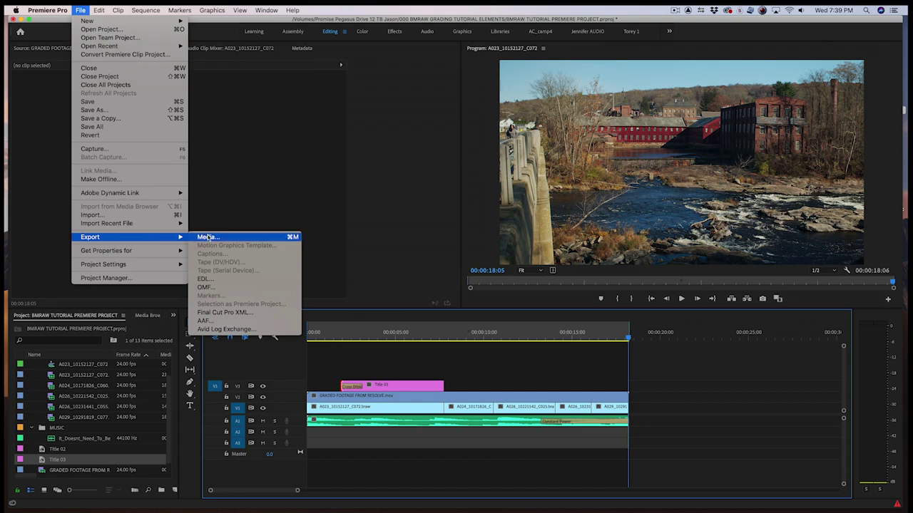
pyautogui.click(207, 237)
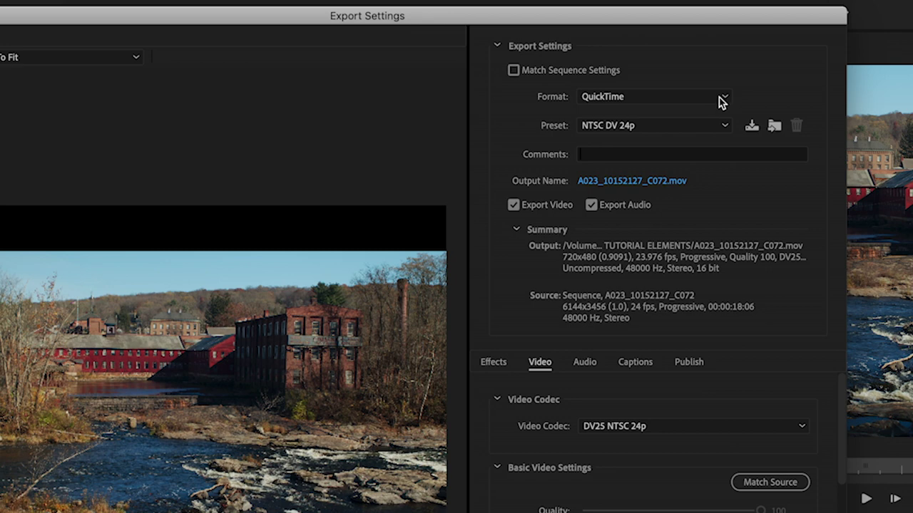
pyautogui.click(718, 100)
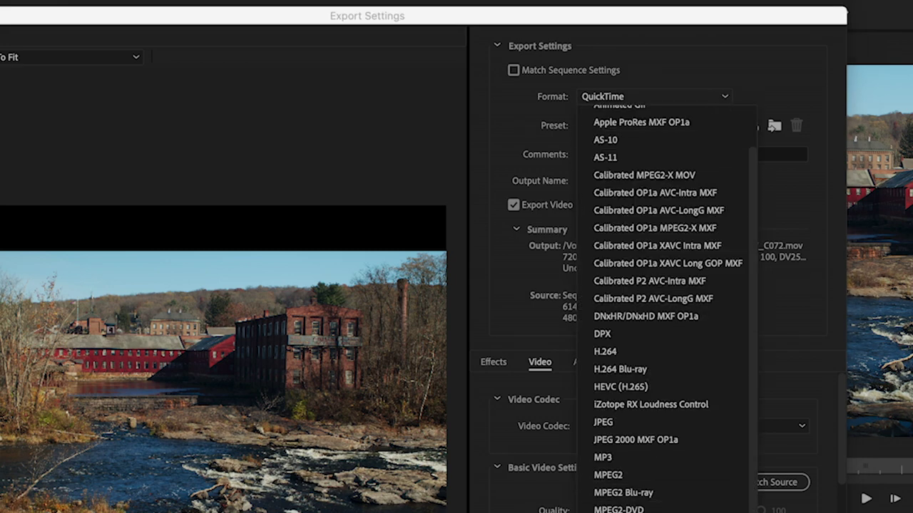
pyautogui.press('Escape')
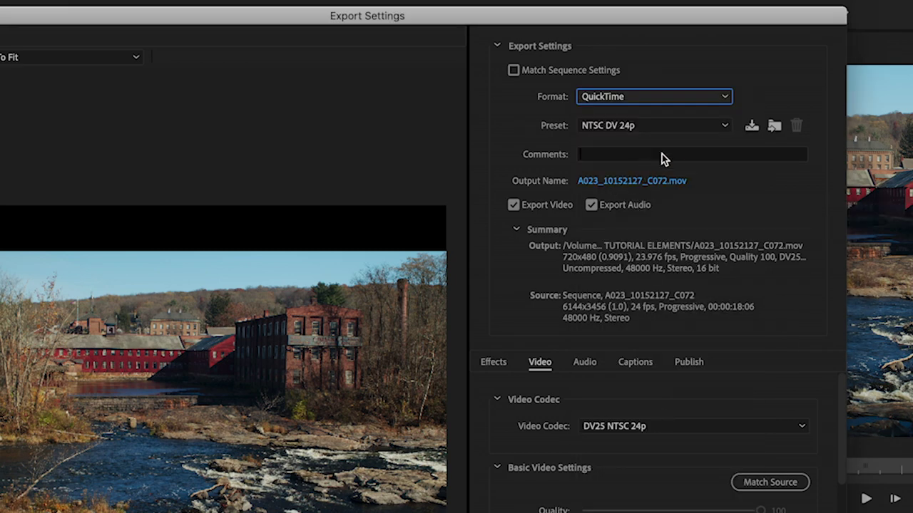
pyautogui.click(715, 128)
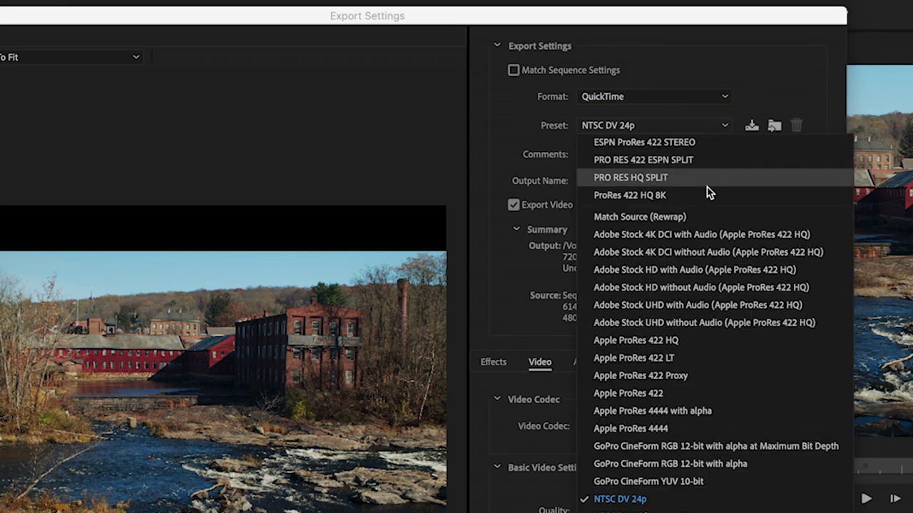
pyautogui.click(711, 340)
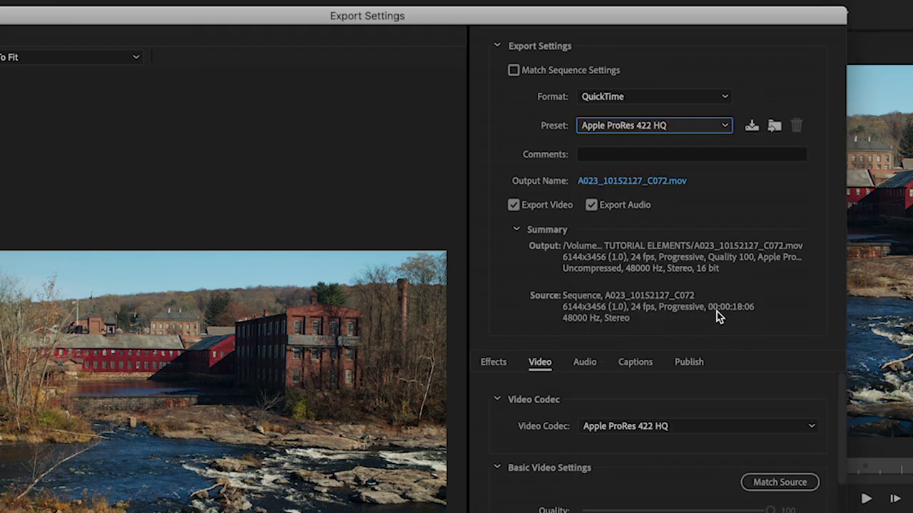
# Name the output 'FINAL VIDEO MASTER' and export the ProRes master.
pyautogui.click(639, 180)
pyautogui.write('FINAL VIDEO MASTER')
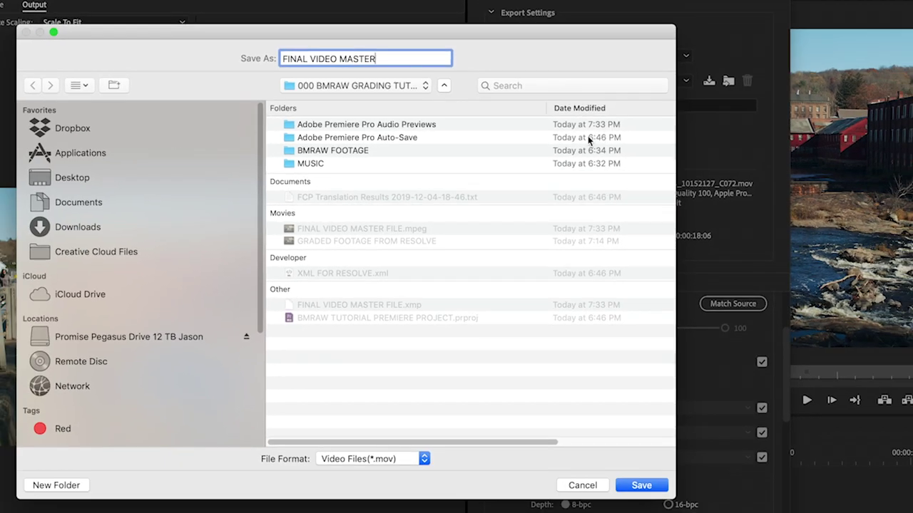
pyautogui.click(645, 485)
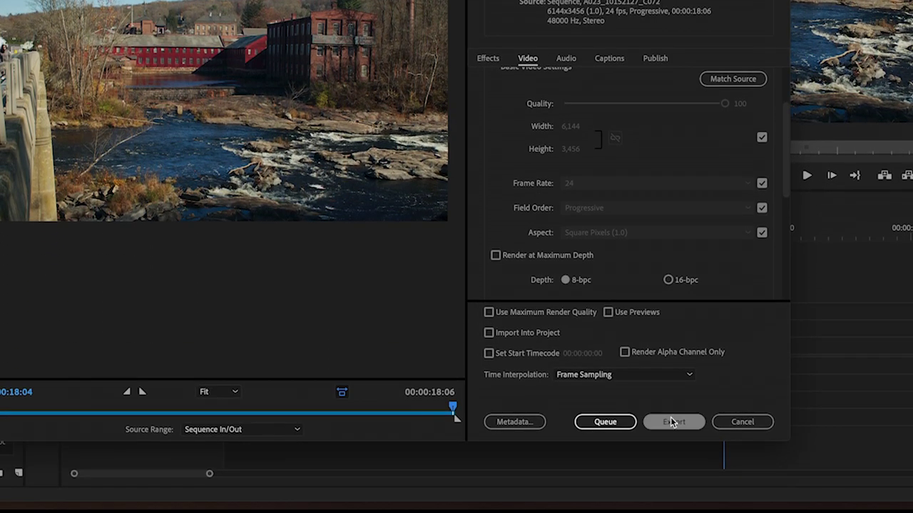
pyautogui.click(674, 460)
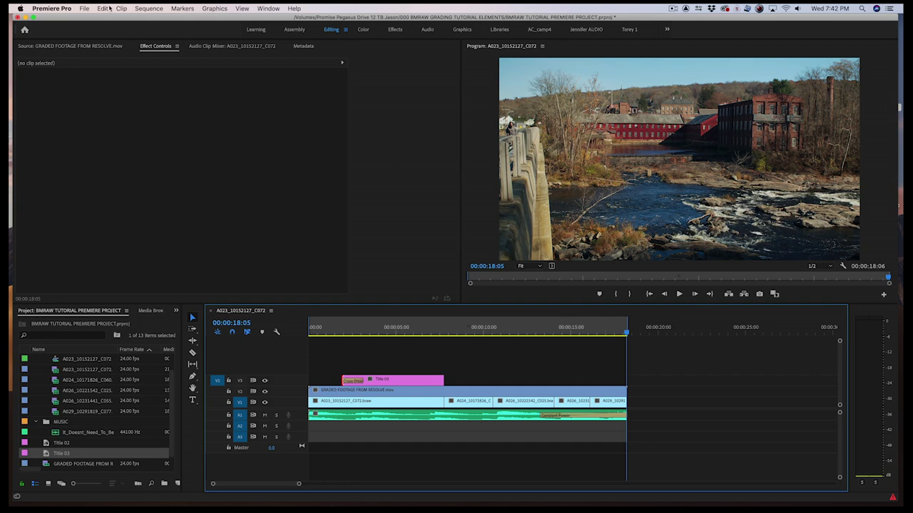
# Start a new media export set to H.264 with the YouTube 2160p 4K Ultra HD preset.
pyautogui.click(86, 8)
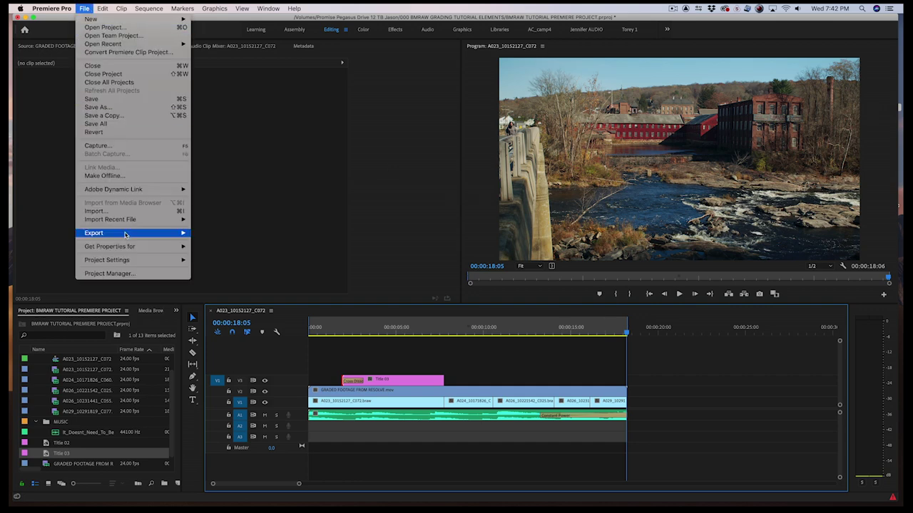
pyautogui.moveTo(127, 233)
pyautogui.click(229, 234)
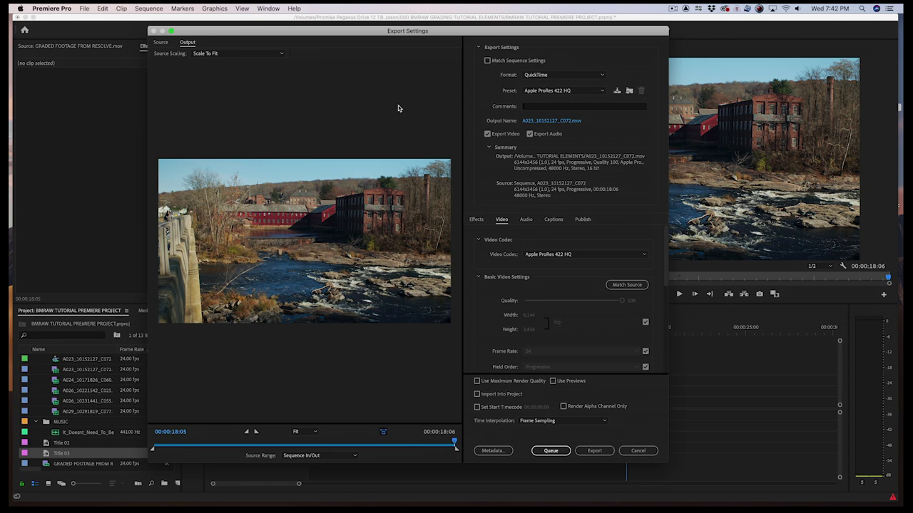
pyautogui.click(551, 76)
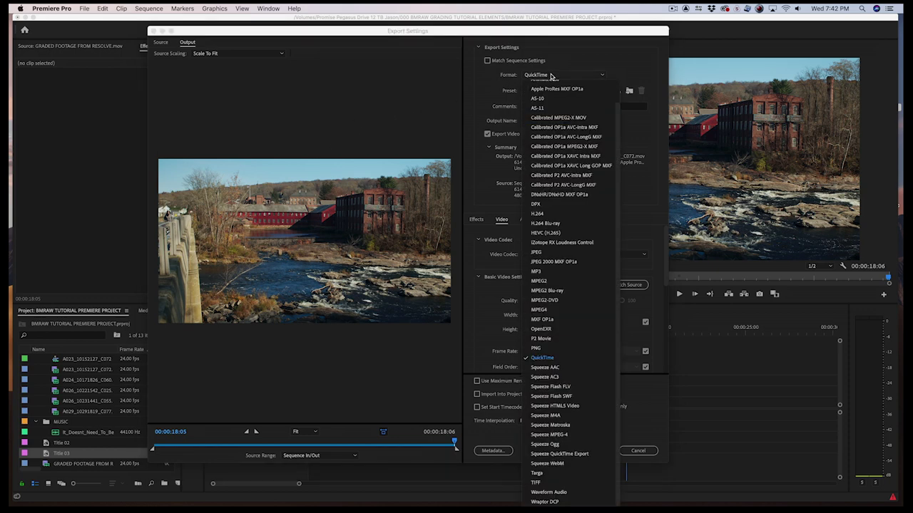
pyautogui.click(562, 215)
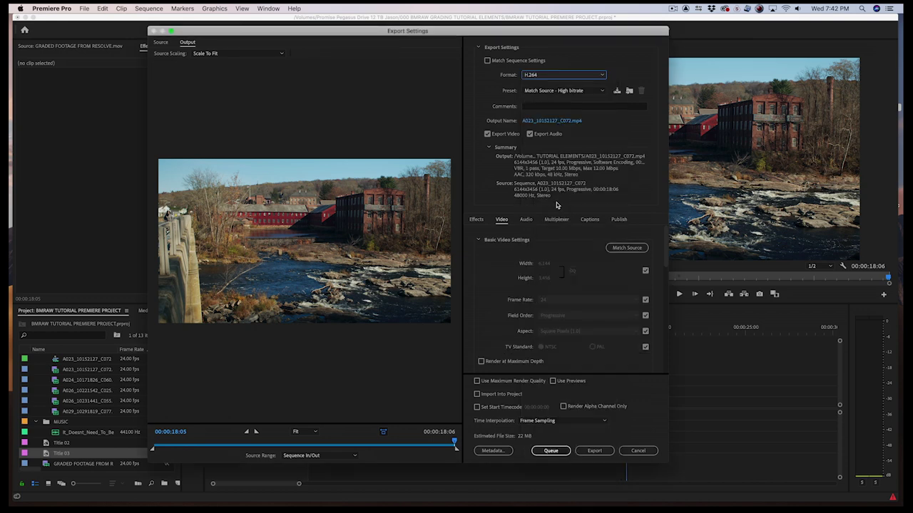
pyautogui.click(548, 91)
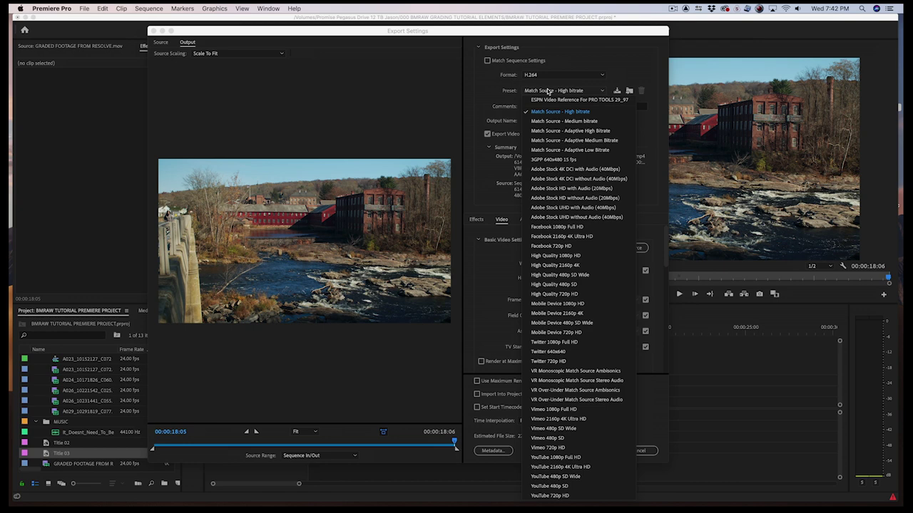
pyautogui.click(593, 467)
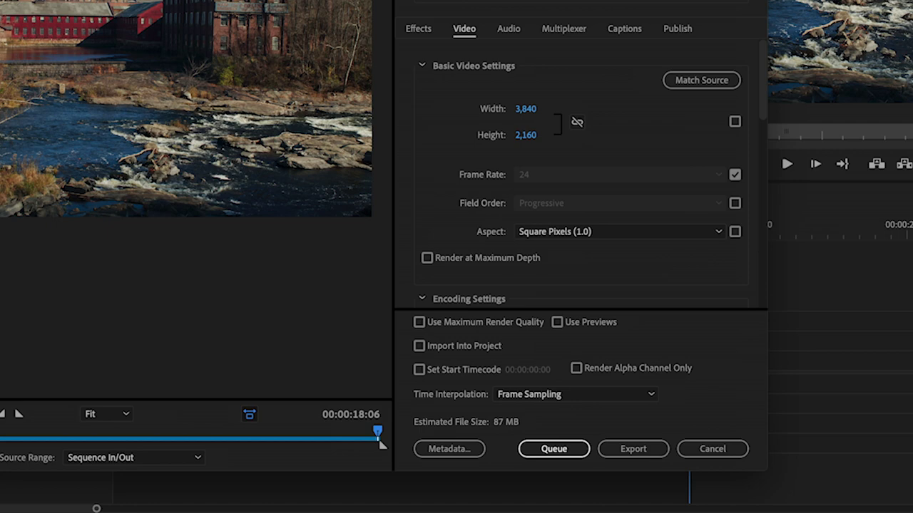
# Match the 6144x3456 source and set bitrate encoding to VBR 2-pass at 100 Mbps target.
pyautogui.click(694, 81)
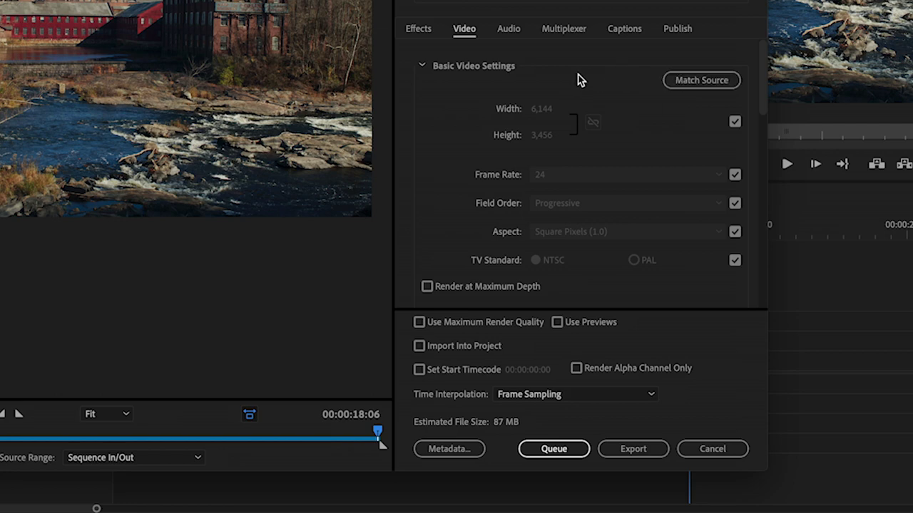
pyautogui.moveTo(762, 85); pyautogui.dragTo(764, 270)
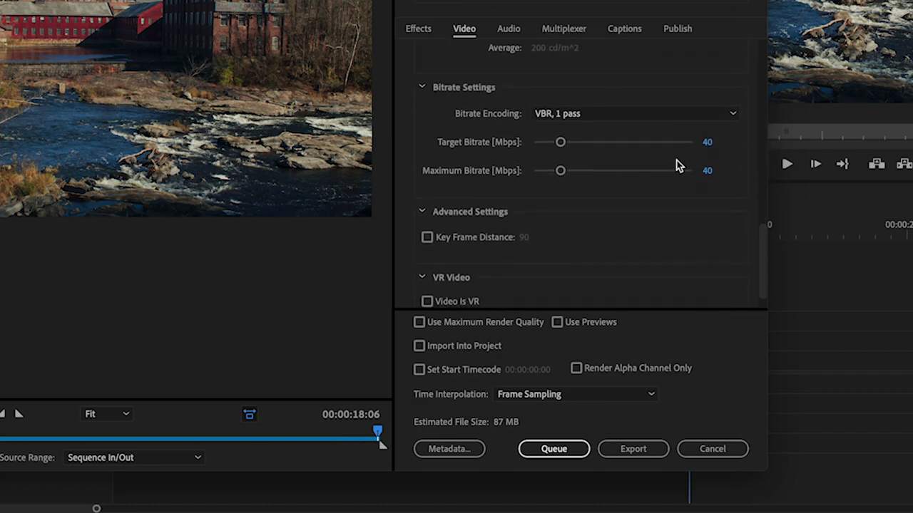
pyautogui.click(614, 113)
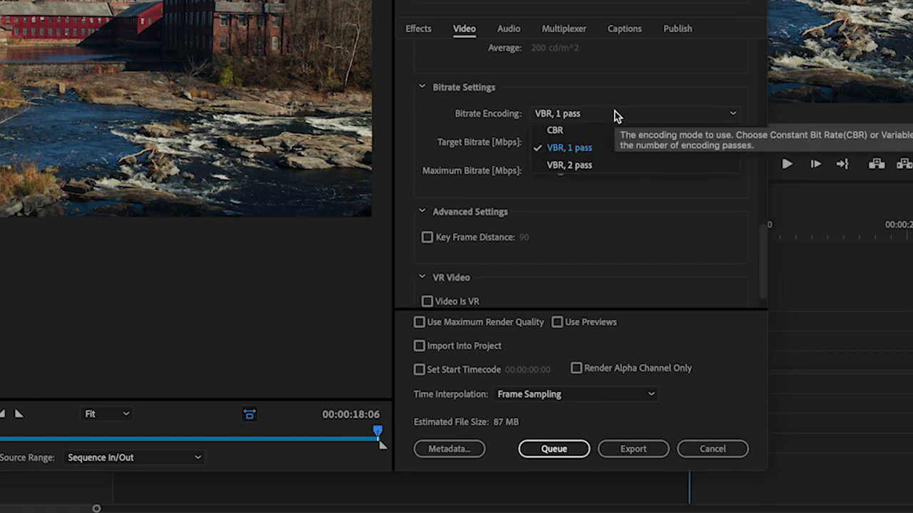
pyautogui.click(597, 165)
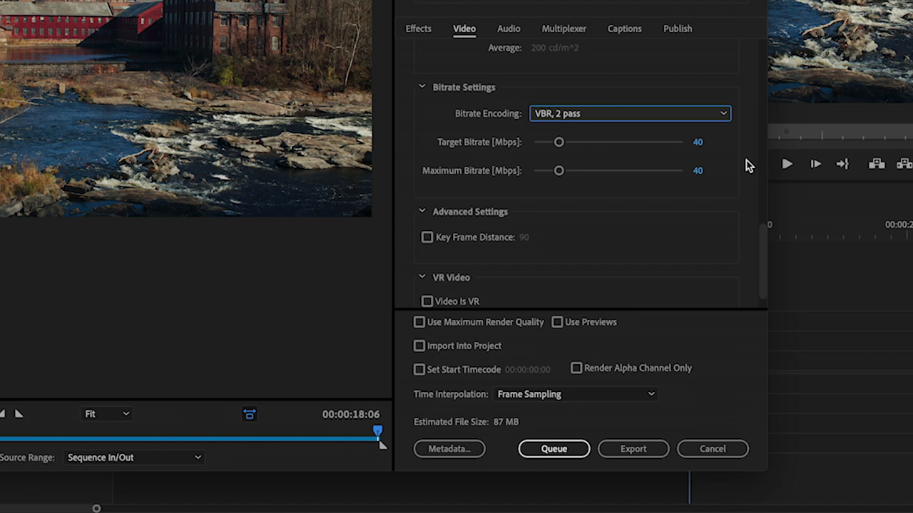
pyautogui.click(698, 143)
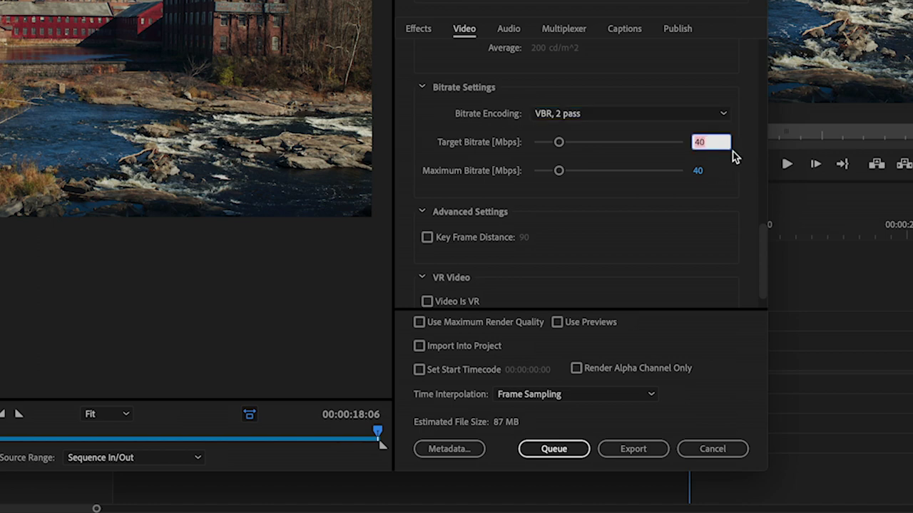
pyautogui.write('100')
pyautogui.press('Return')
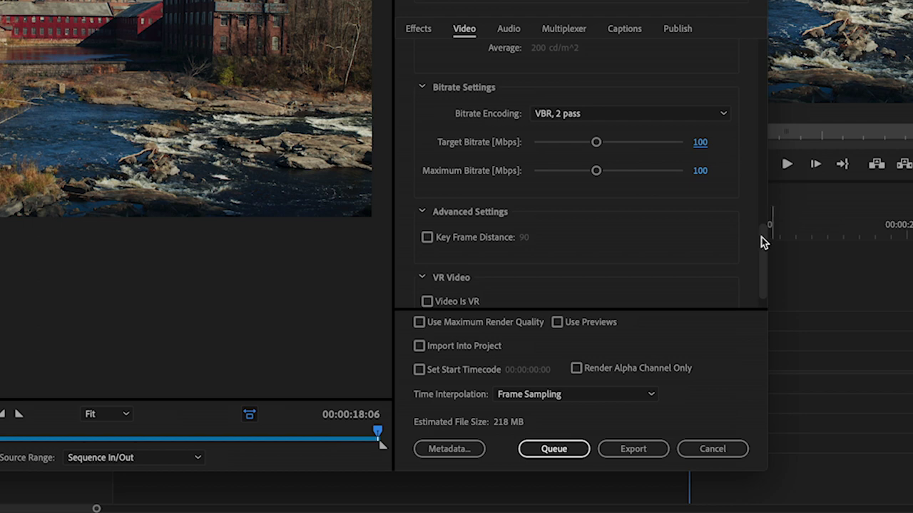
# Enable Render at Maximum Depth and Use Maximum Render Quality.
pyautogui.moveTo(761, 241); pyautogui.dragTo(752, 106)
pyautogui.click(427, 114)
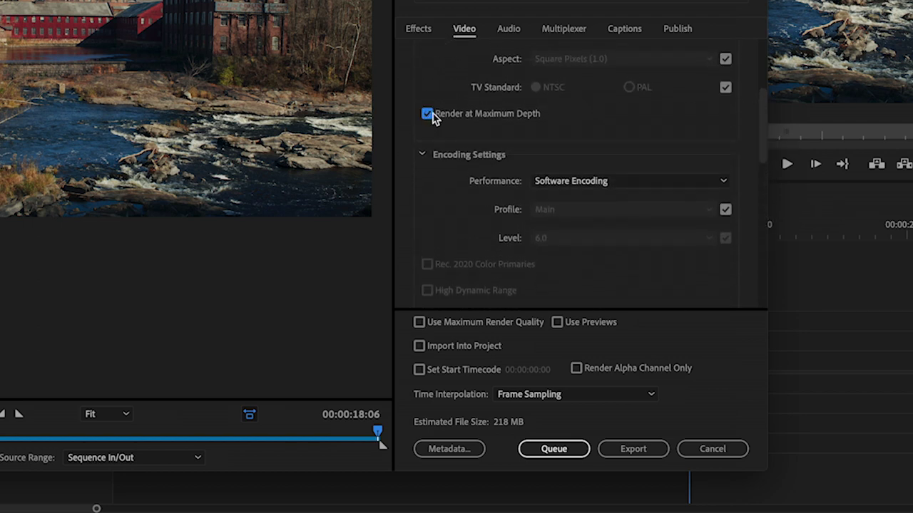
pyautogui.click(420, 323)
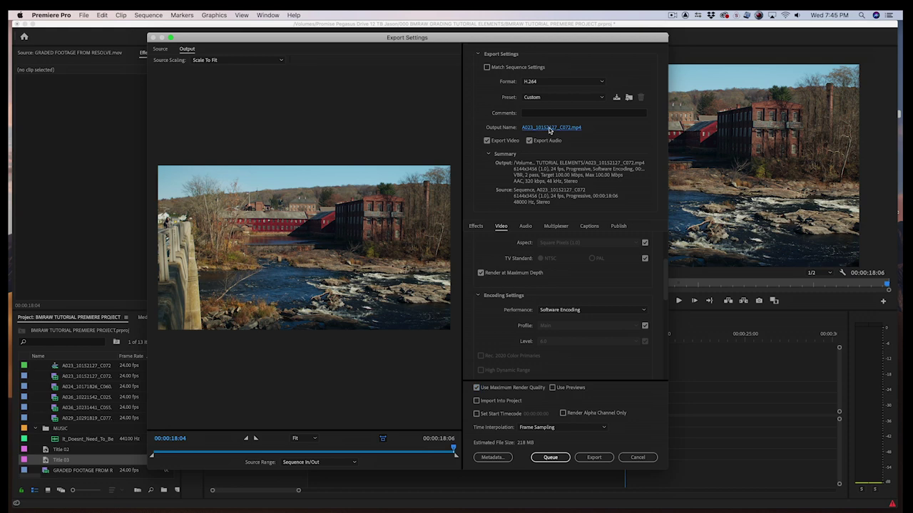
# Rename the H.264 output '6K YOUTUBE FILE' and start encoding it.
pyautogui.click(550, 128)
pyautogui.write('6K YOUTUBE FILE')
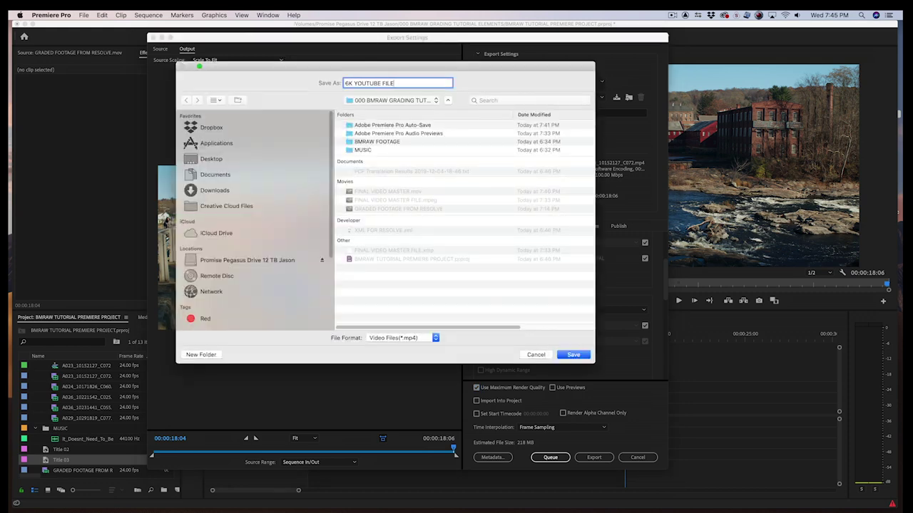
pyautogui.click(579, 356)
pyautogui.click(593, 458)
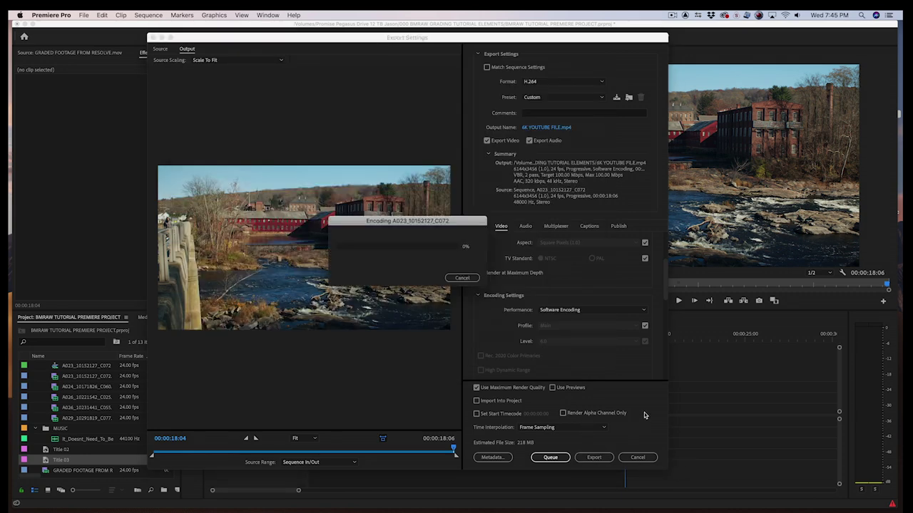